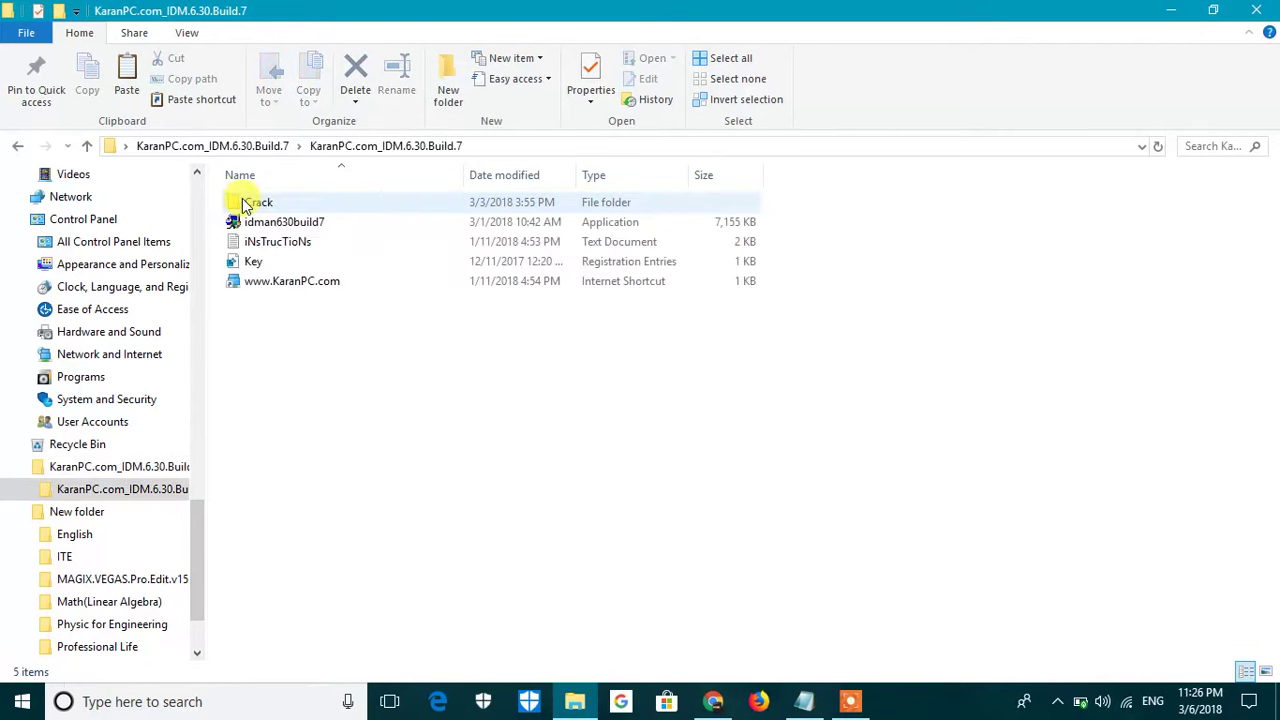
Launch the idman630build7 installer and accept the terms in the IDM license agreement.
{"action": "double_click", "coordinate": [300, 222]}
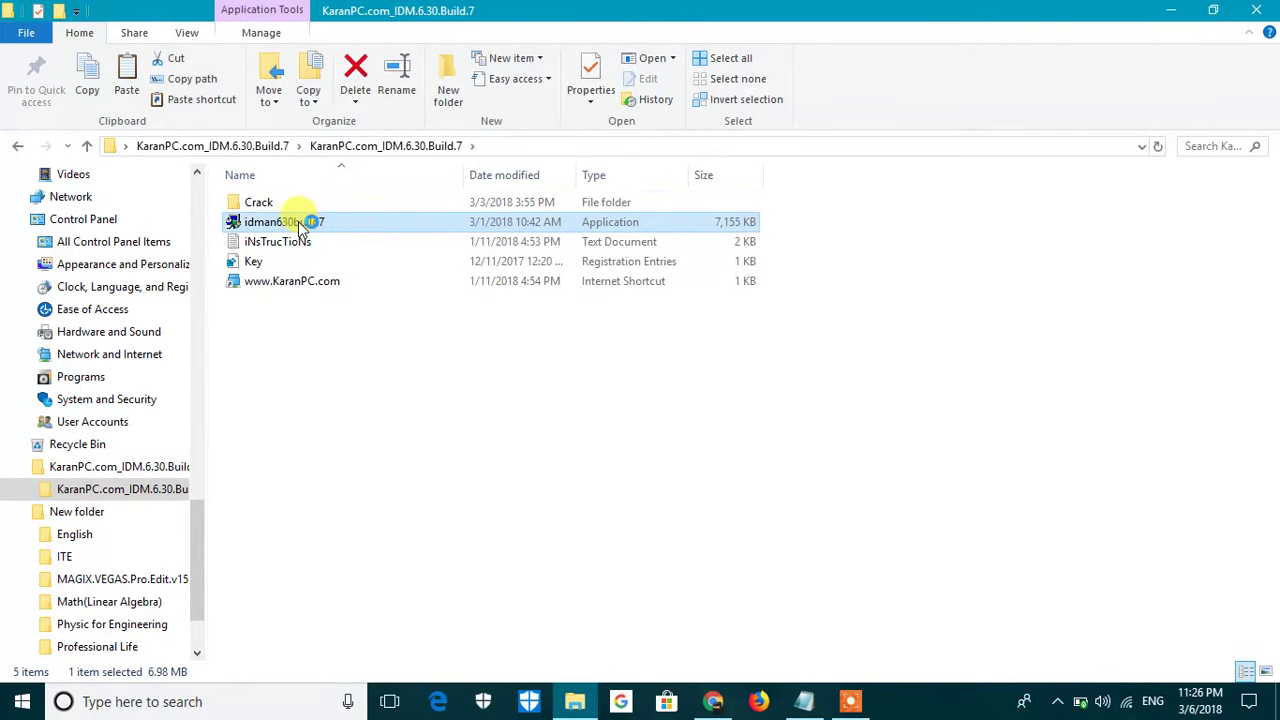
{"action": "left_click", "coordinate": [520, 538]}
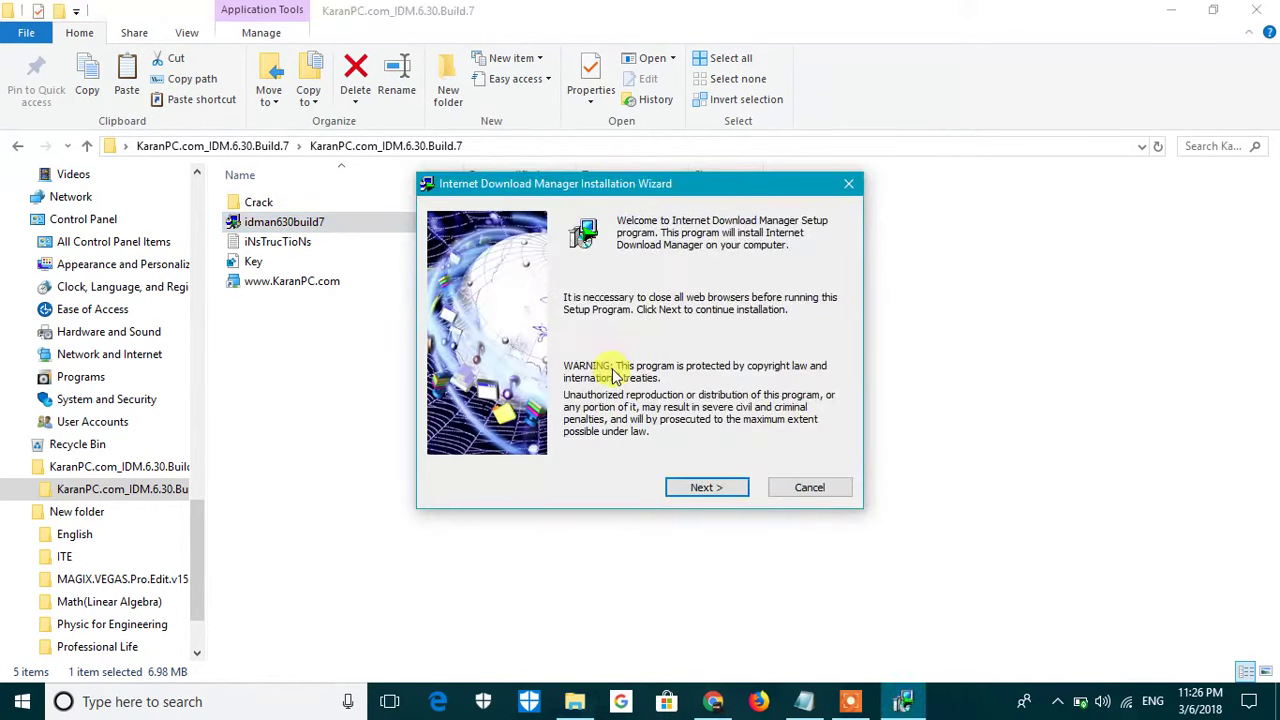
{"action": "left_click", "coordinate": [729, 486]}
{"action": "scroll", "coordinate": [660, 335], "scroll_direction": "down", "scroll_amount": 10}
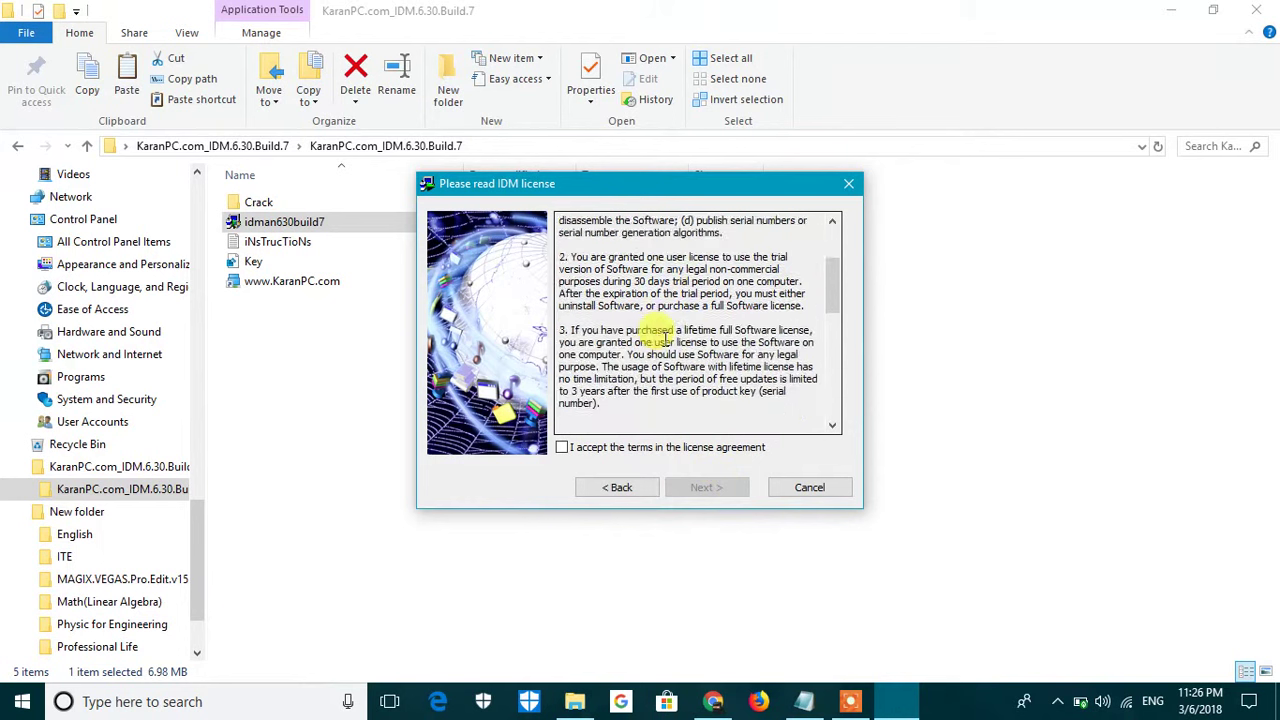
{"action": "left_click", "coordinate": [564, 448]}
Install Internet Download Manager with the wizard's proposed settings and finish the setup.
{"action": "left_click", "coordinate": [702, 487]}
{"action": "left_click", "coordinate": [700, 487]}
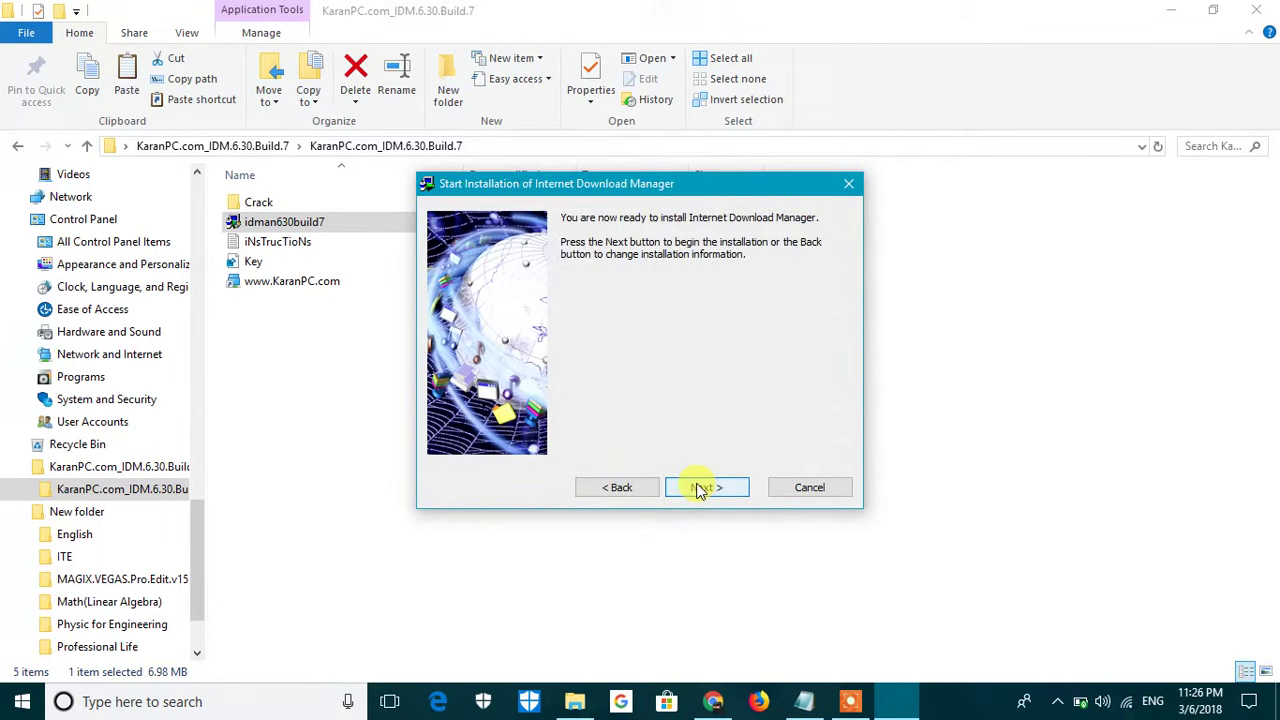
{"action": "left_click", "coordinate": [700, 488]}
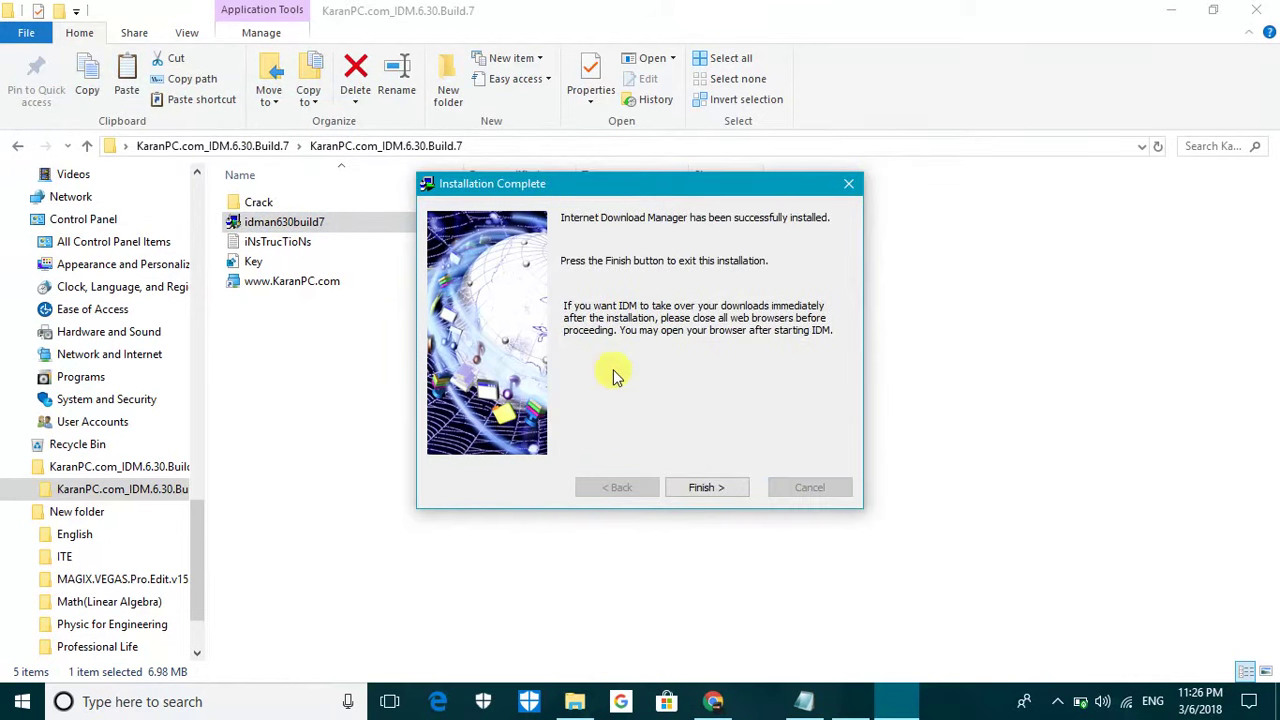
{"action": "left_click", "coordinate": [705, 488]}
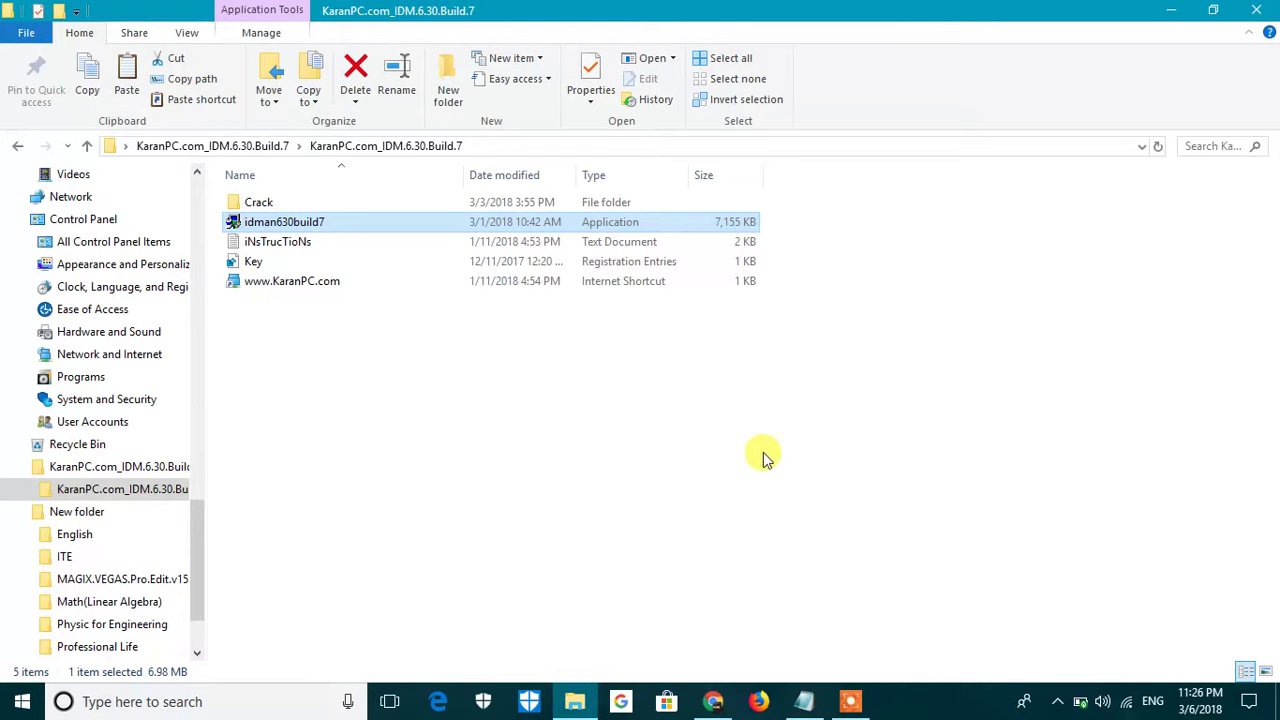
Display the folder contents as large icons and dismiss the serial number warning and the empty registration form.
{"action": "left_click", "coordinate": [1266, 672]}
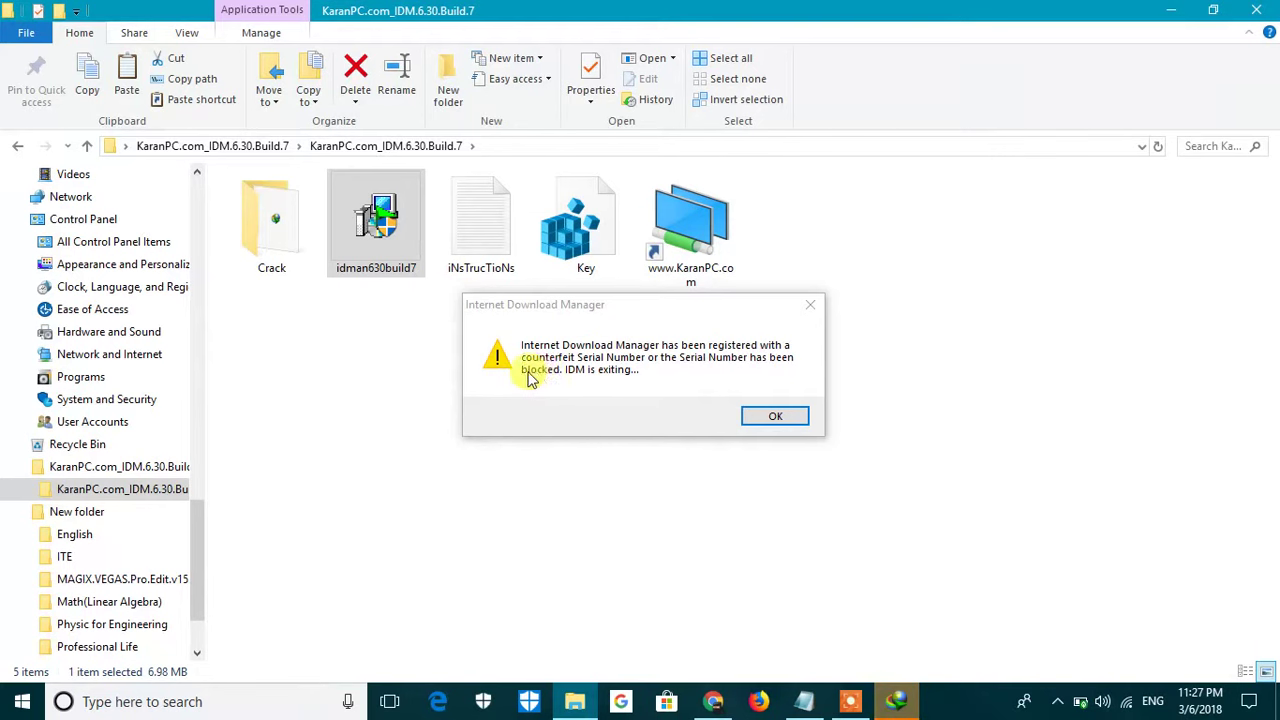
{"action": "left_click", "coordinate": [773, 415]}
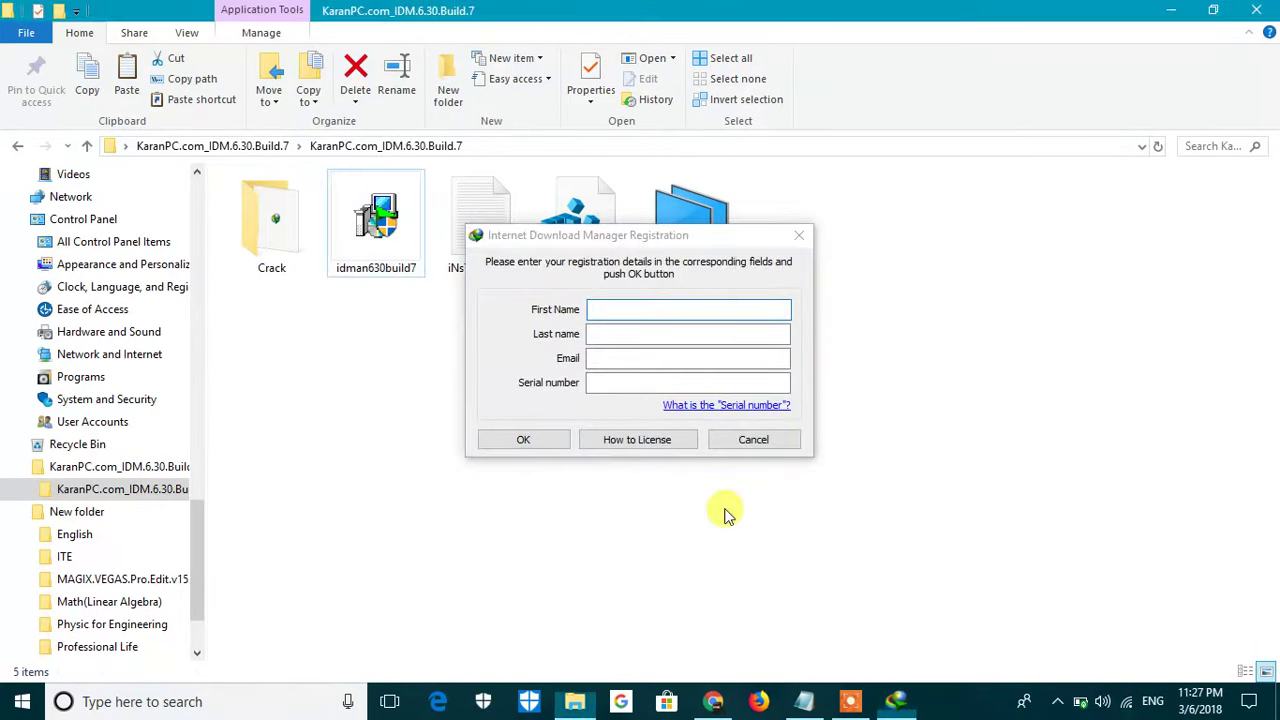
{"action": "left_click", "coordinate": [752, 442]}
Merge the Key registration entries file into the Windows registry and confirm the addition.
{"action": "right_click", "coordinate": [587, 217]}
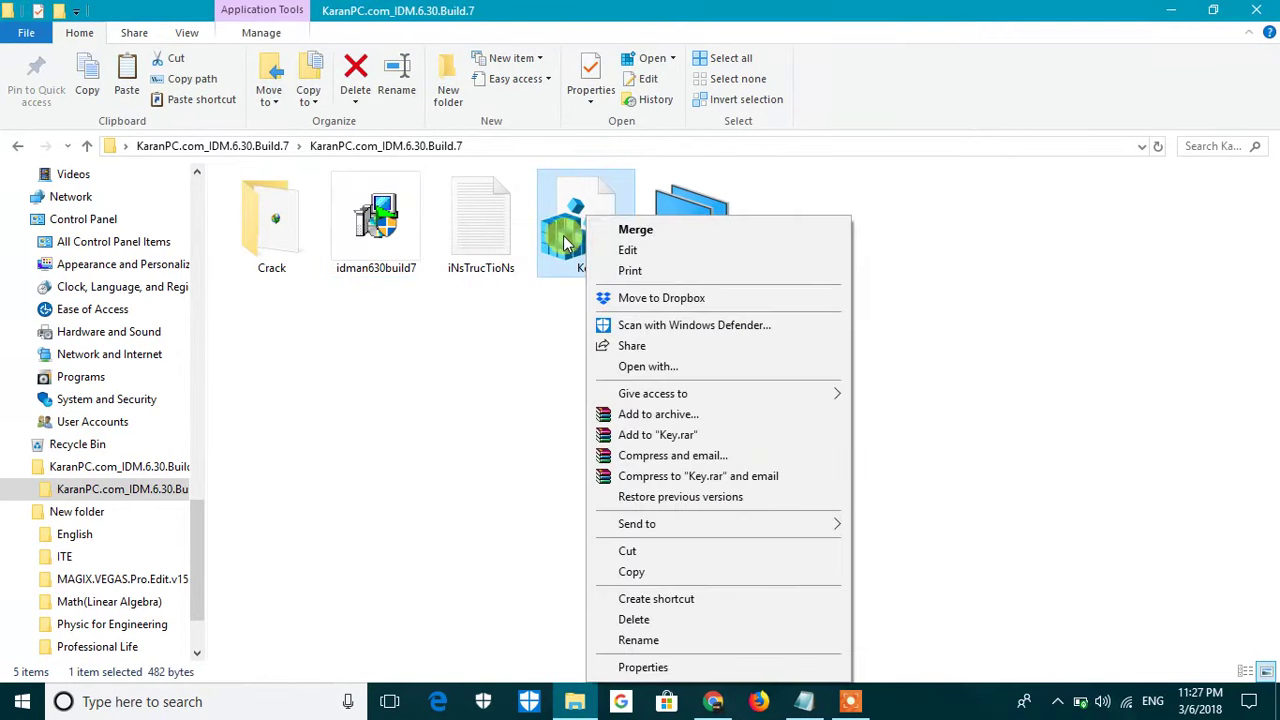
{"action": "left_click", "coordinate": [565, 240]}
{"action": "double_click", "coordinate": [565, 240]}
{"action": "left_click", "coordinate": [703, 371]}
{"action": "left_click", "coordinate": [588, 523]}
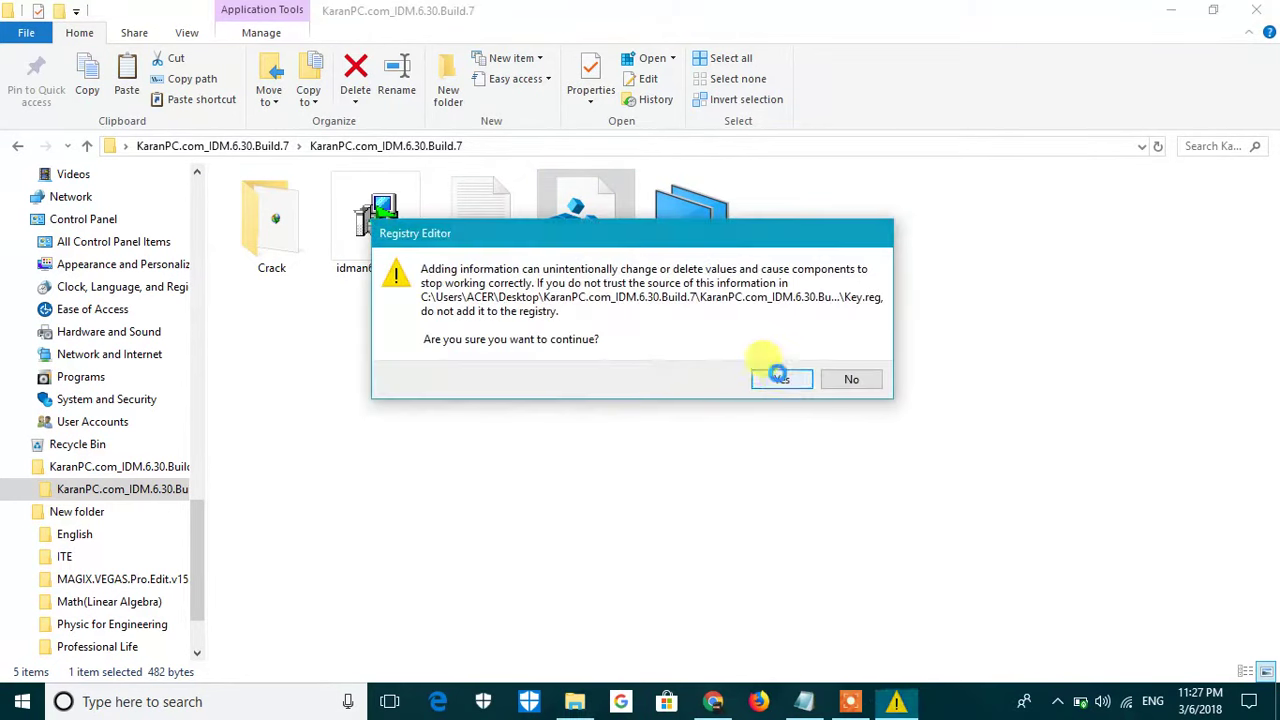
{"action": "left_click", "coordinate": [779, 378]}
{"action": "left_click", "coordinate": [851, 360]}
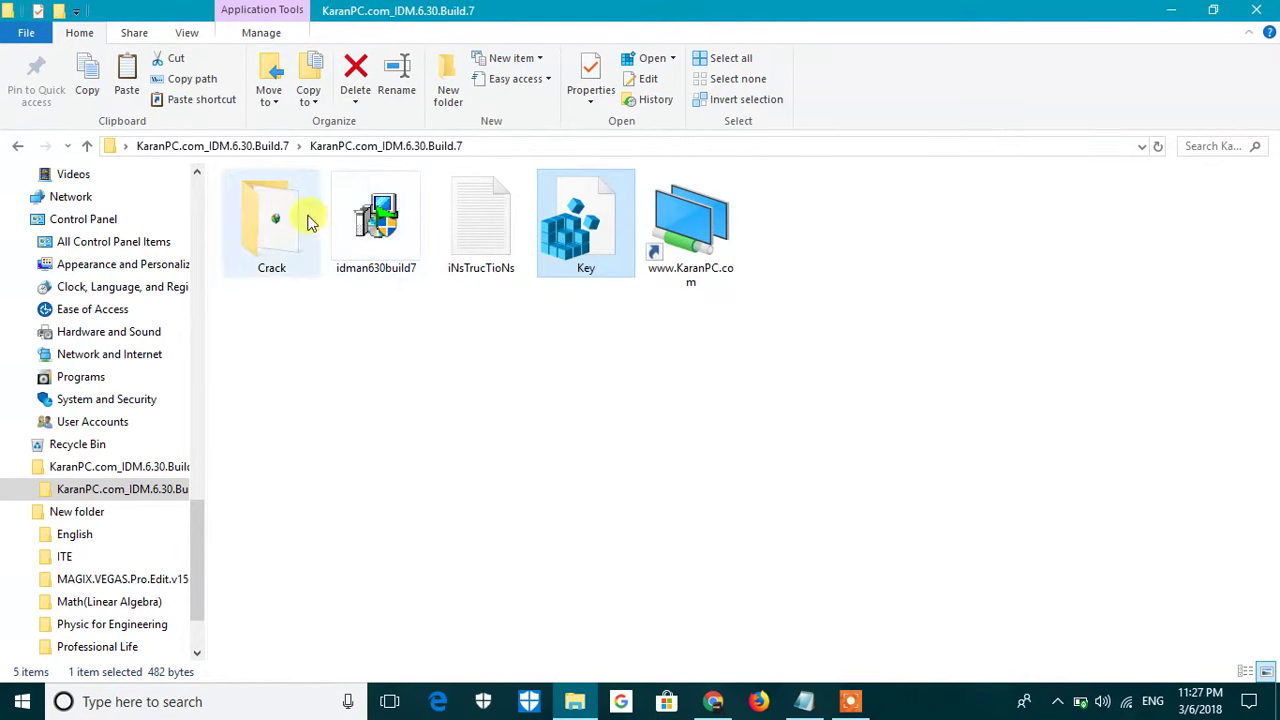
Open the Crack folder, display its contents as large icons and copy the IDMan application file.
{"action": "double_click", "coordinate": [306, 216]}
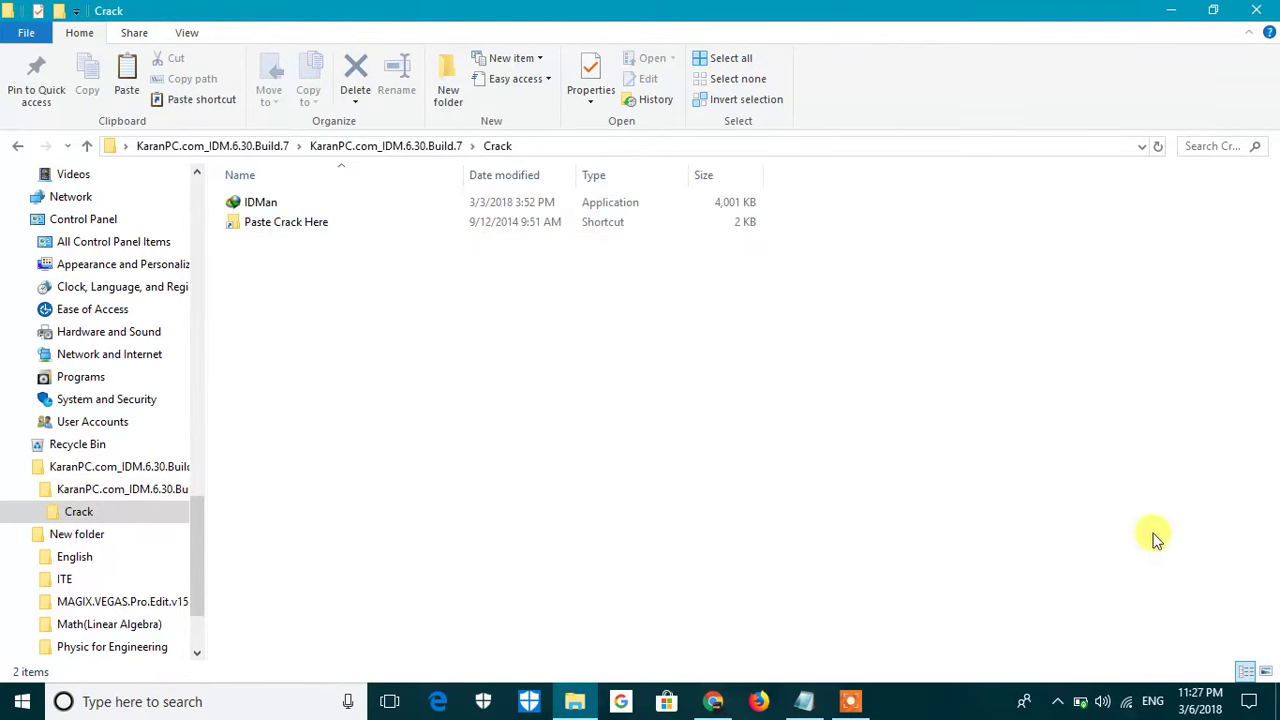
{"action": "left_click", "coordinate": [1265, 671]}
{"action": "left_click", "coordinate": [280, 240]}
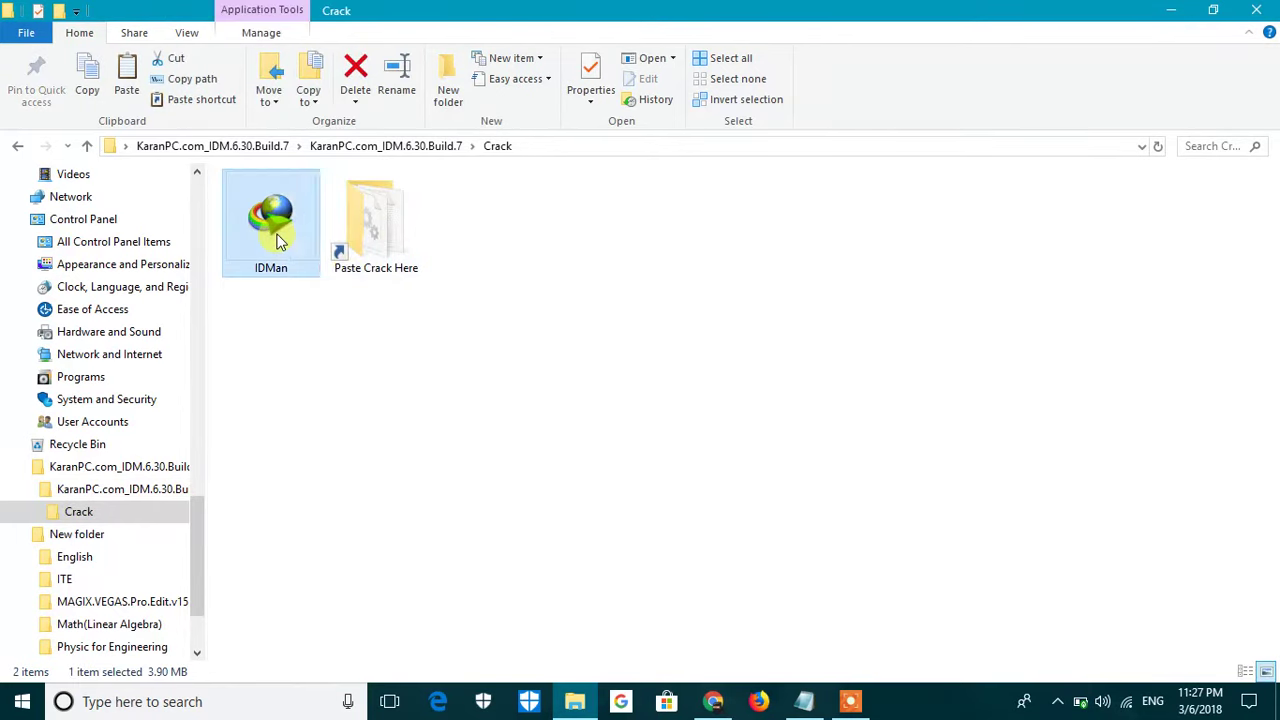
{"action": "right_click", "coordinate": [280, 240]}
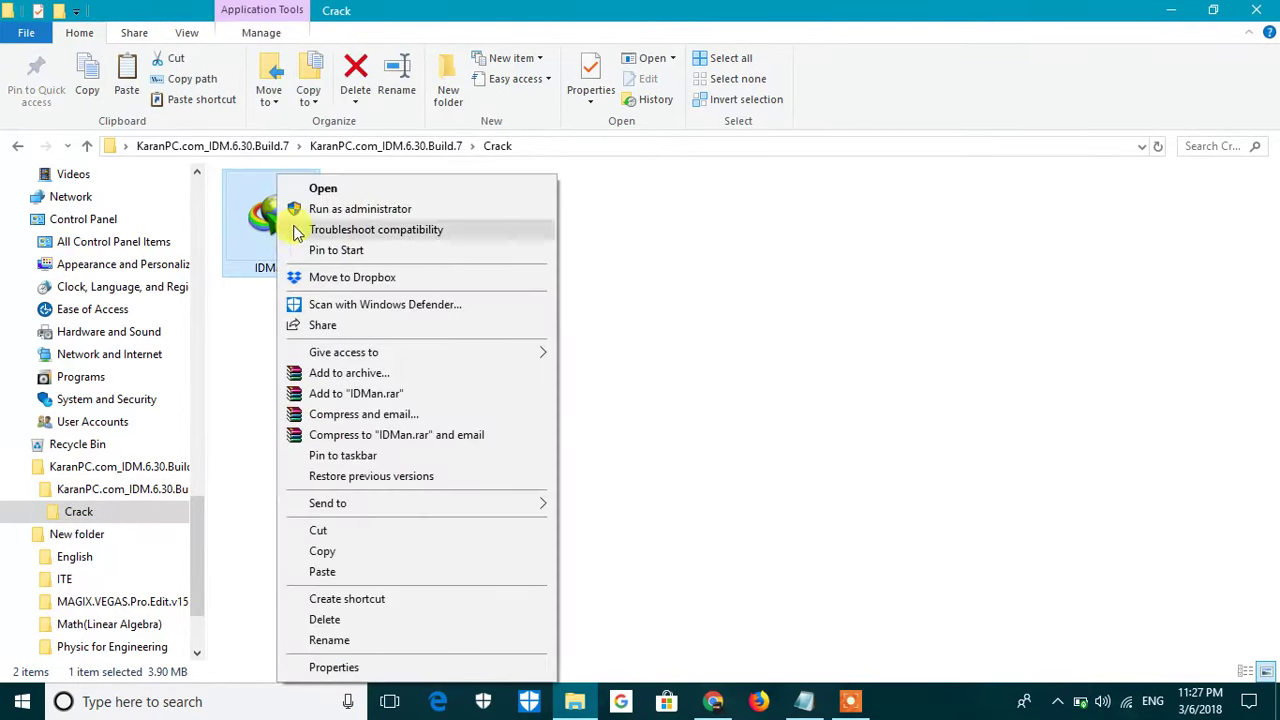
{"action": "left_click", "coordinate": [323, 555]}
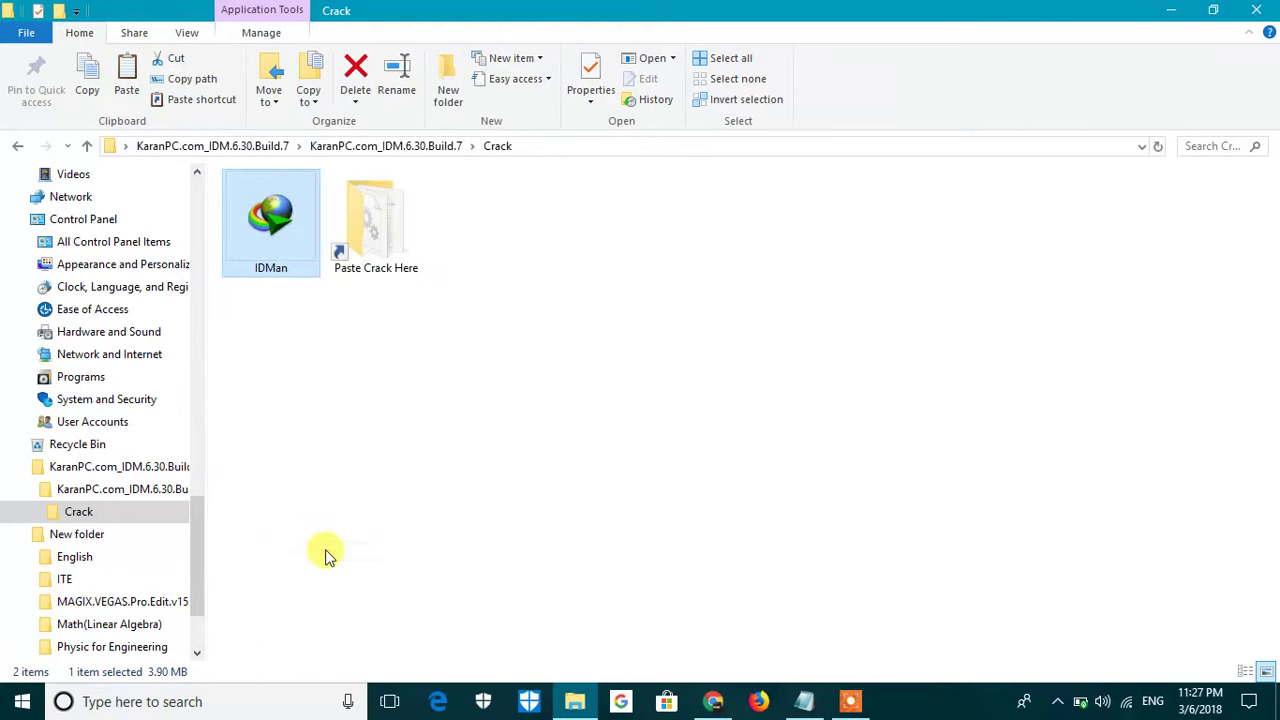
Open the installation folder from the desktop Internet Download Manager shortcut's properties and maximize its window.
{"action": "left_click", "coordinate": [1170, 10]}
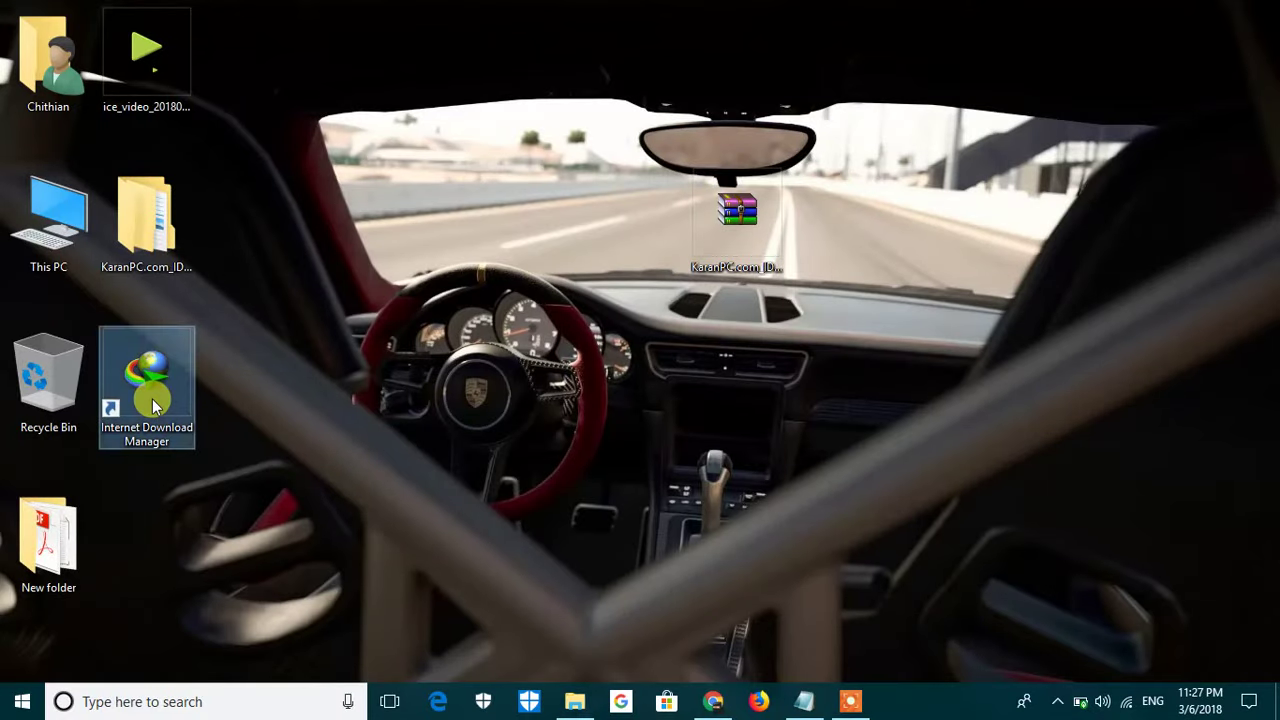
{"action": "right_click", "coordinate": [150, 410]}
{"action": "left_click", "coordinate": [205, 667]}
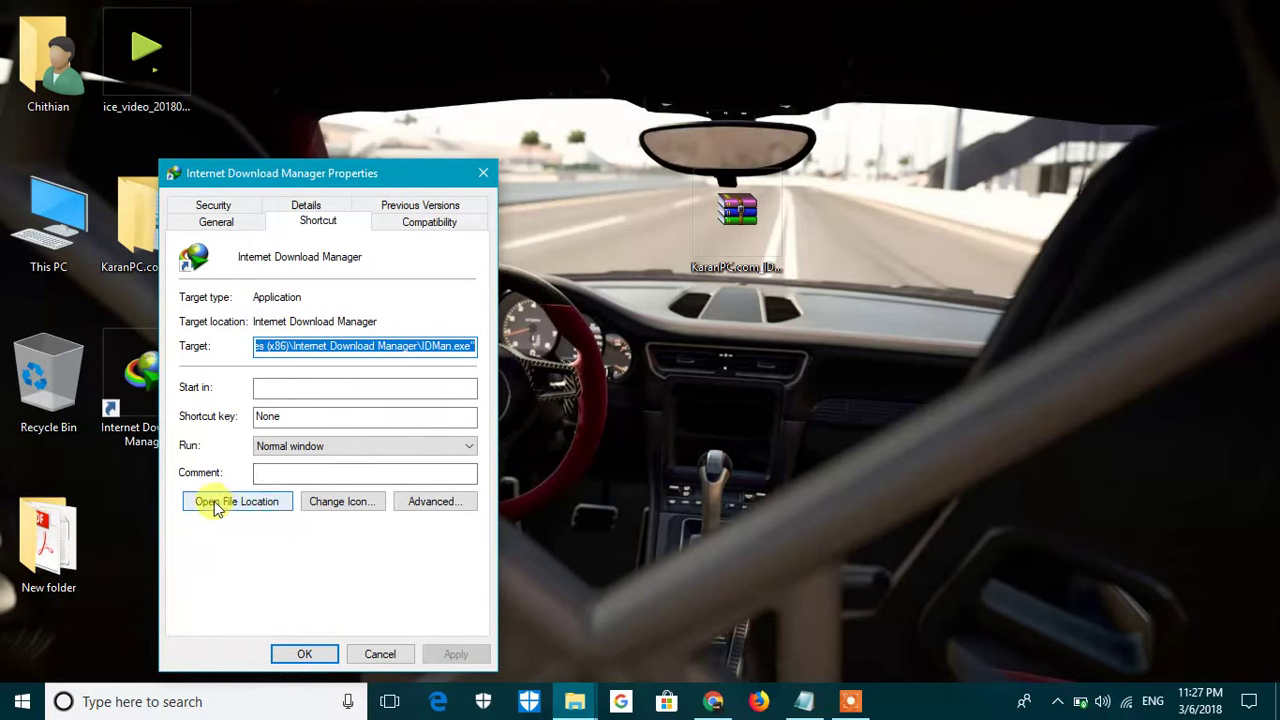
{"action": "left_click", "coordinate": [228, 503]}
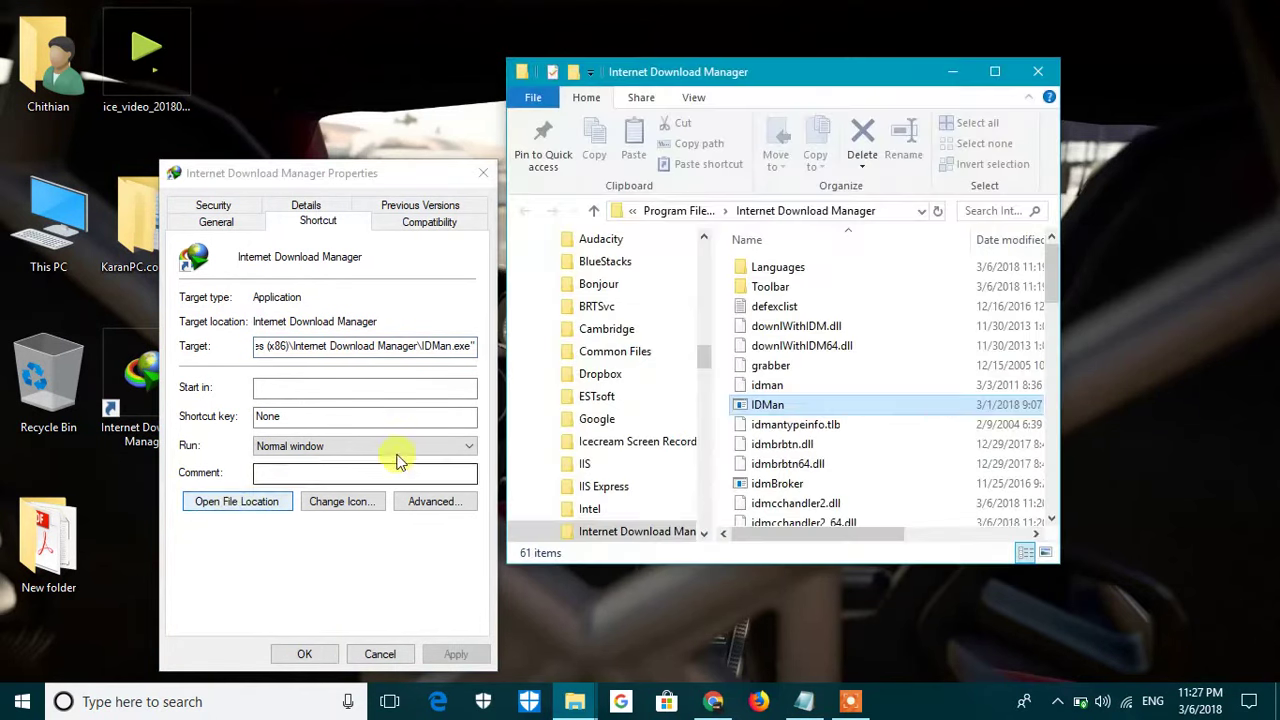
{"action": "key", "text": "super+Up"}
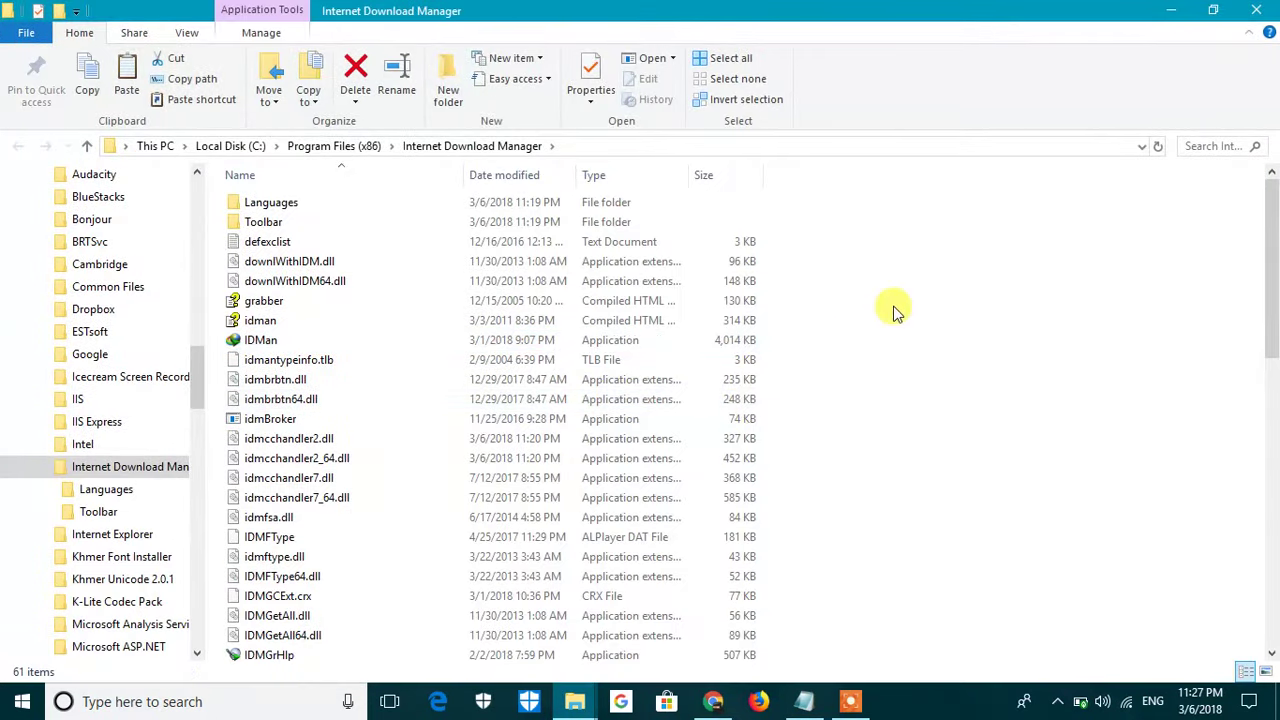
Paste the copied IDMan file into the Internet Download Manager folder, replacing the existing file with administrator permission.
{"action": "right_click", "coordinate": [895, 313]}
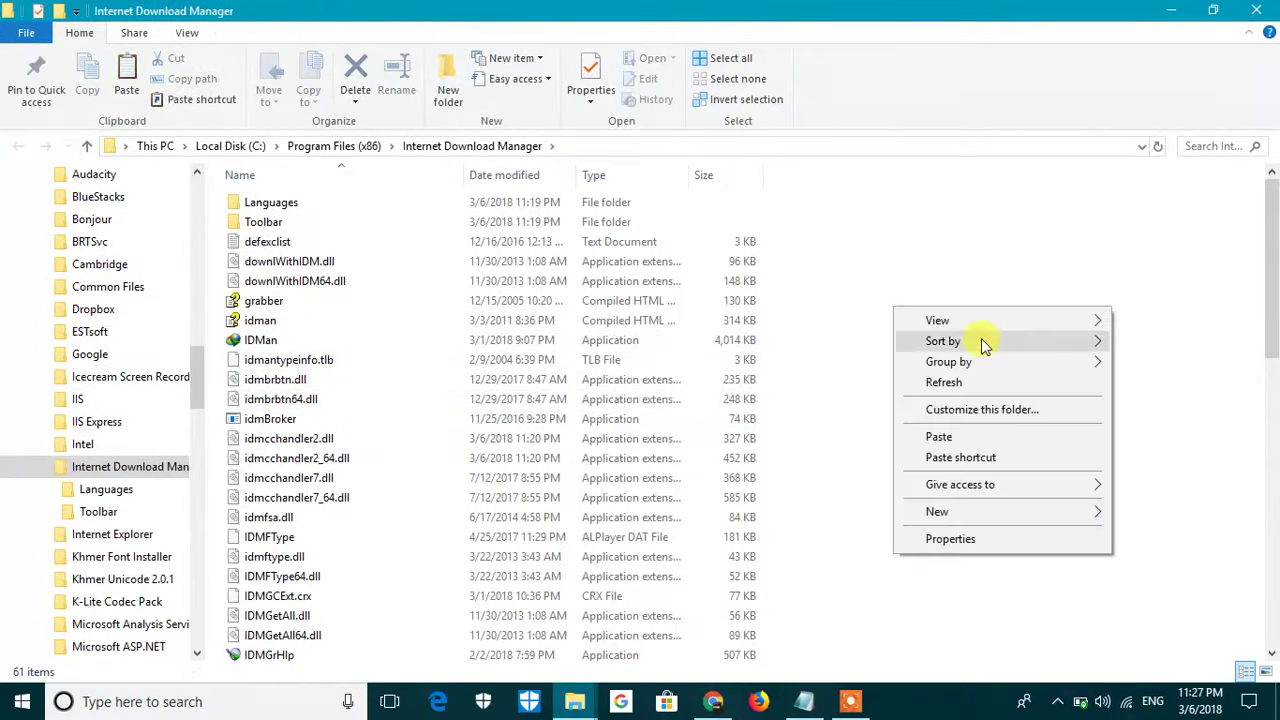
{"action": "left_click", "coordinate": [939, 440]}
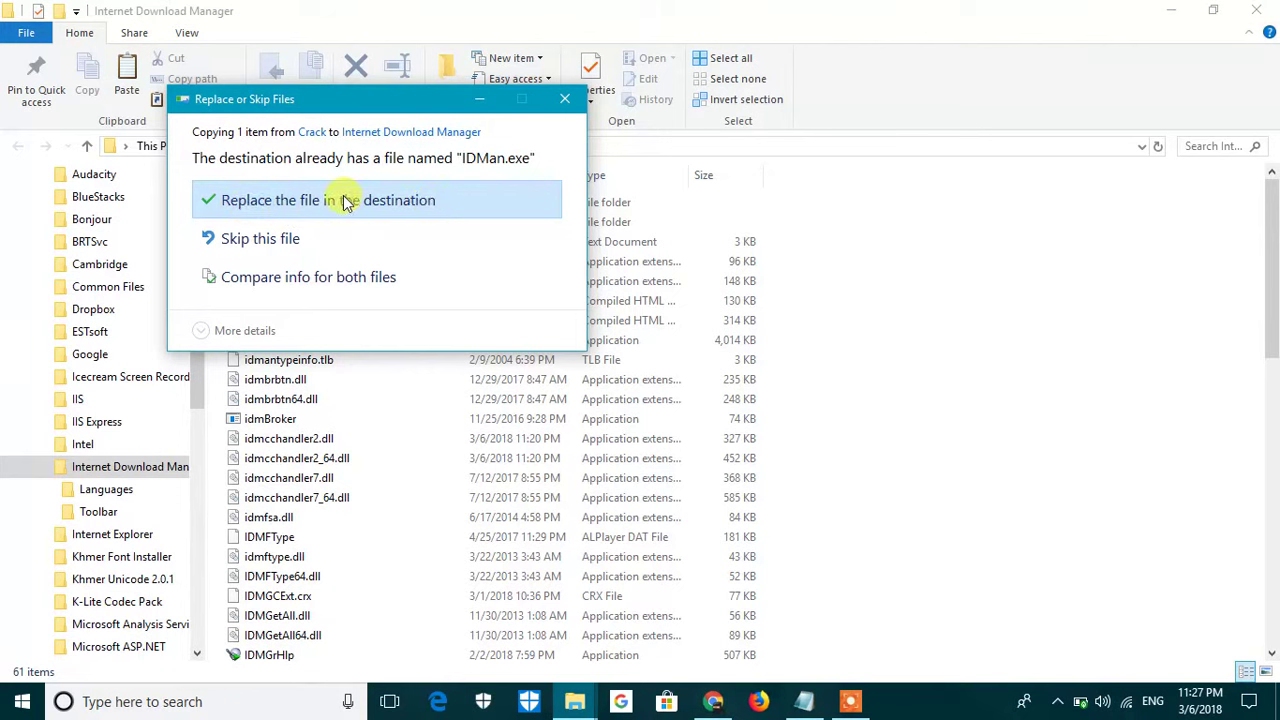
{"action": "left_click", "coordinate": [345, 202]}
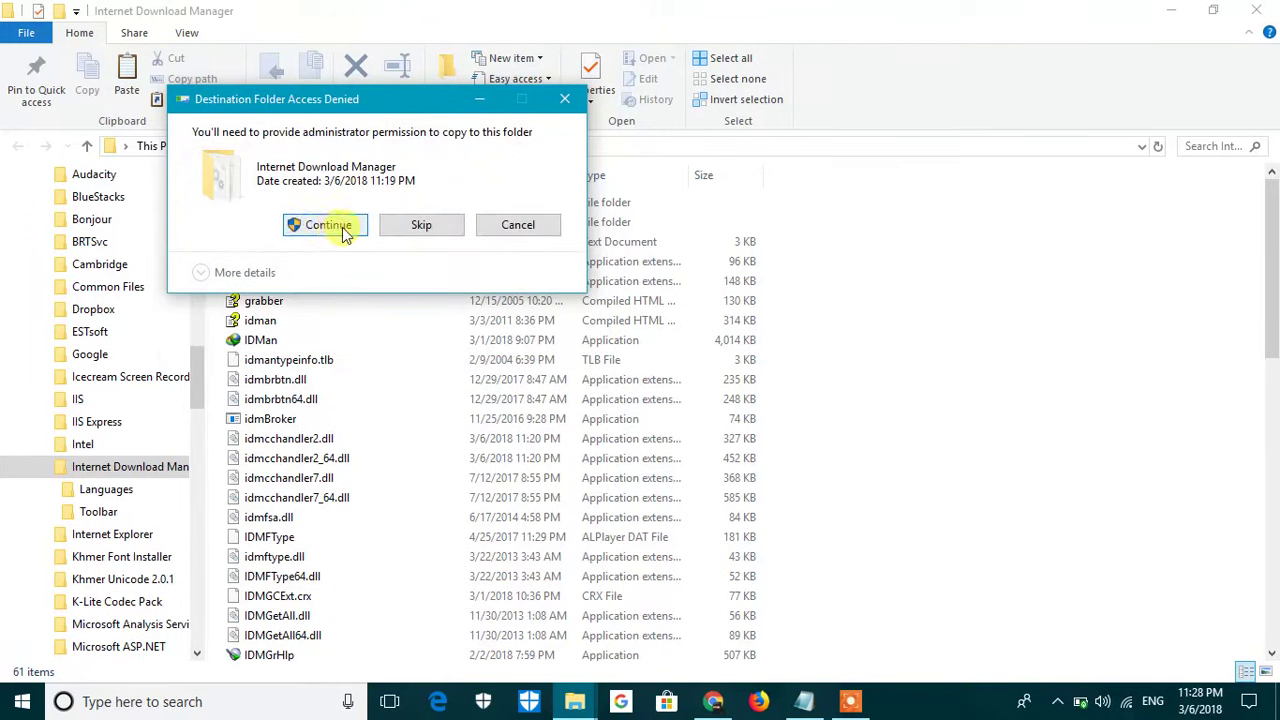
{"action": "left_click", "coordinate": [327, 226]}
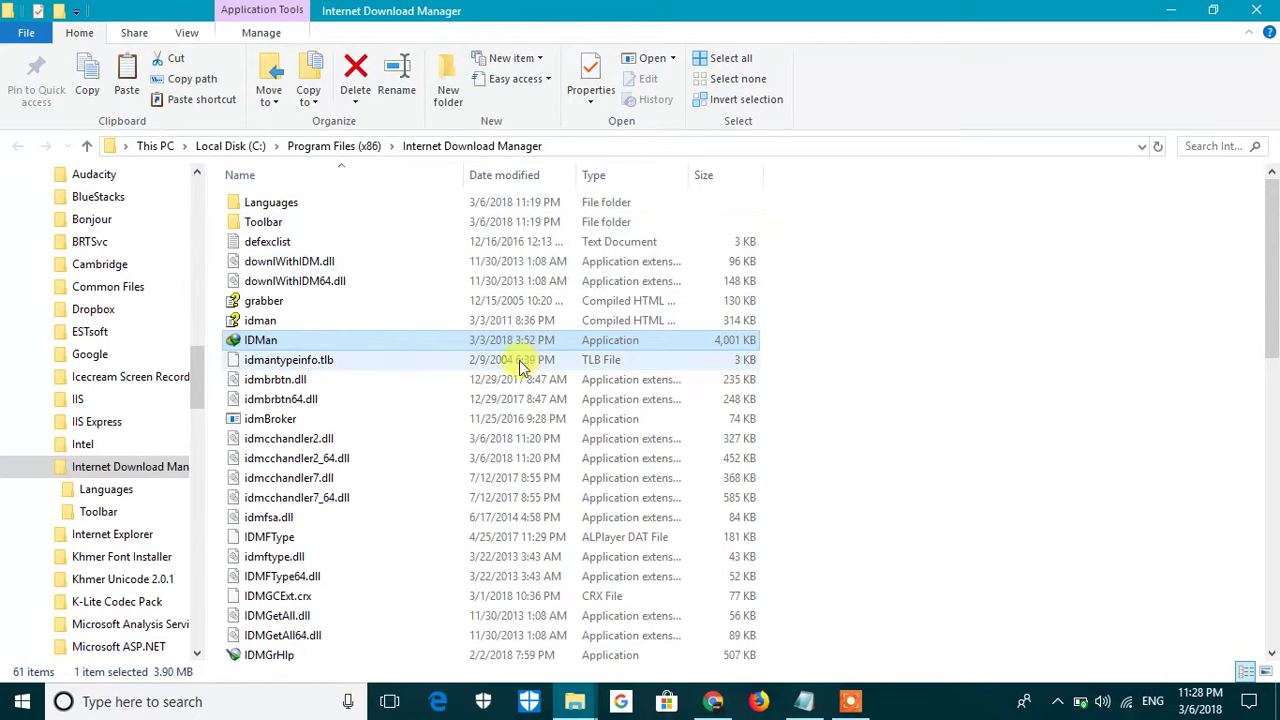
Minimize the installation folder, close the shortcut's properties and check the hidden notification area icons.
{"action": "left_click", "coordinate": [1170, 12]}
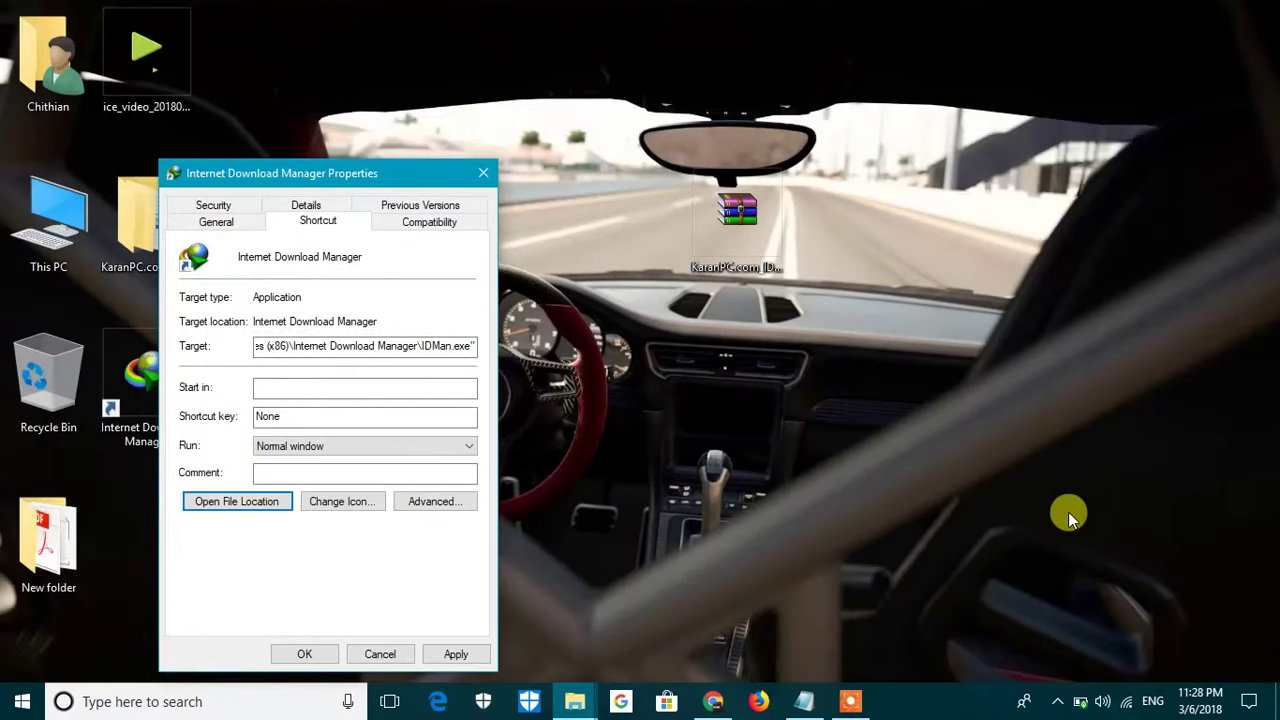
{"action": "left_click", "coordinate": [481, 175]}
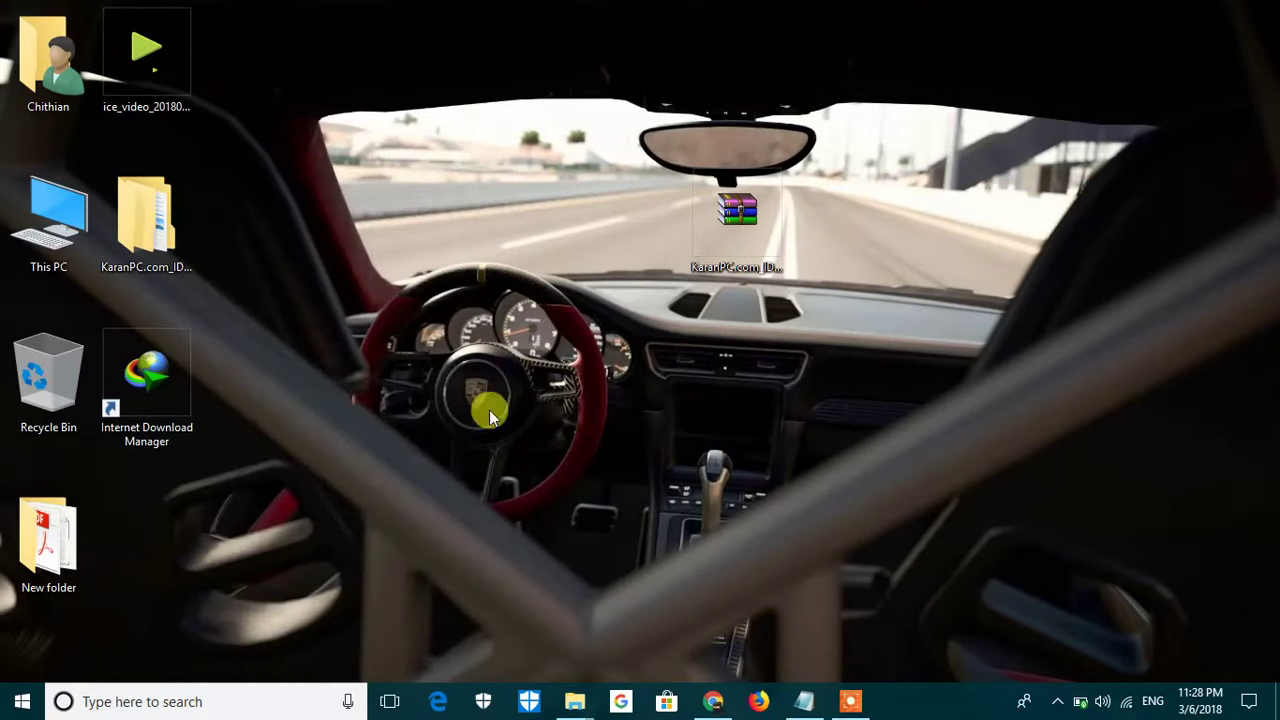
{"action": "left_click", "coordinate": [1057, 701]}
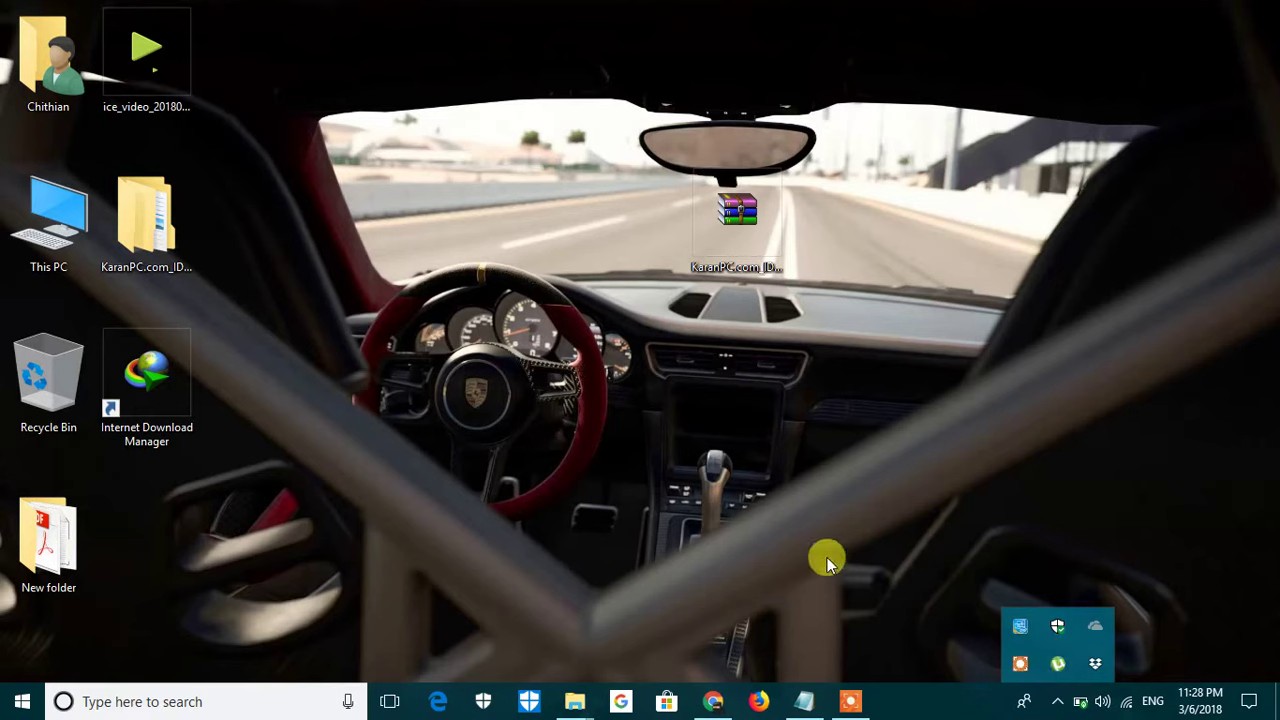
{"action": "key", "text": "Escape"}
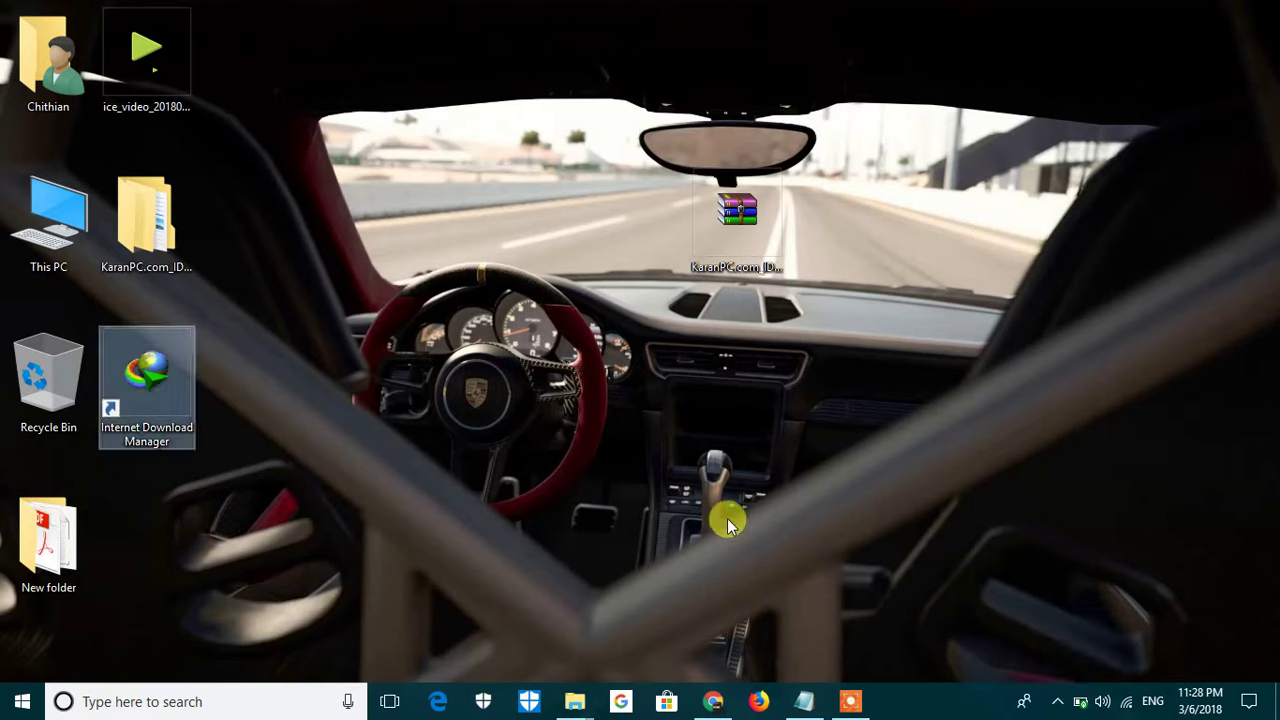
Run Internet Download Manager from its desktop shortcut, browse through the startup tips and close the Tip of the Day.
{"action": "double_click", "coordinate": [175, 408]}
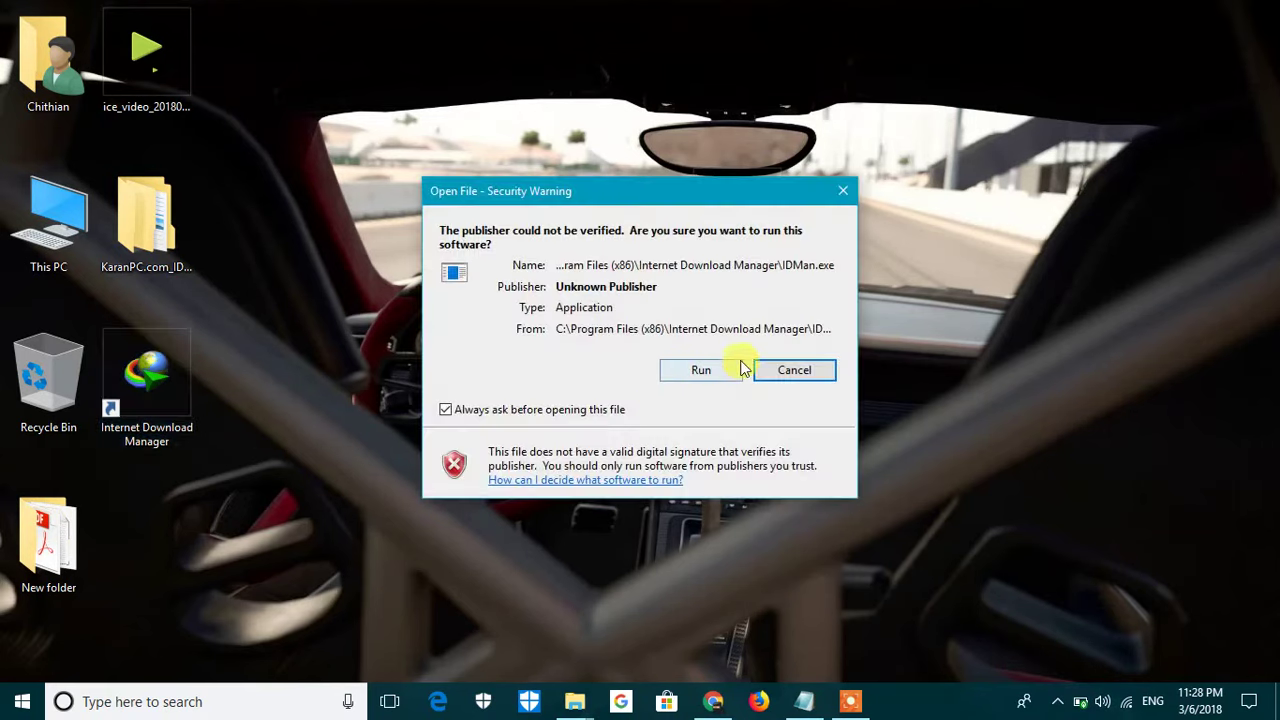
{"action": "left_click", "coordinate": [701, 370]}
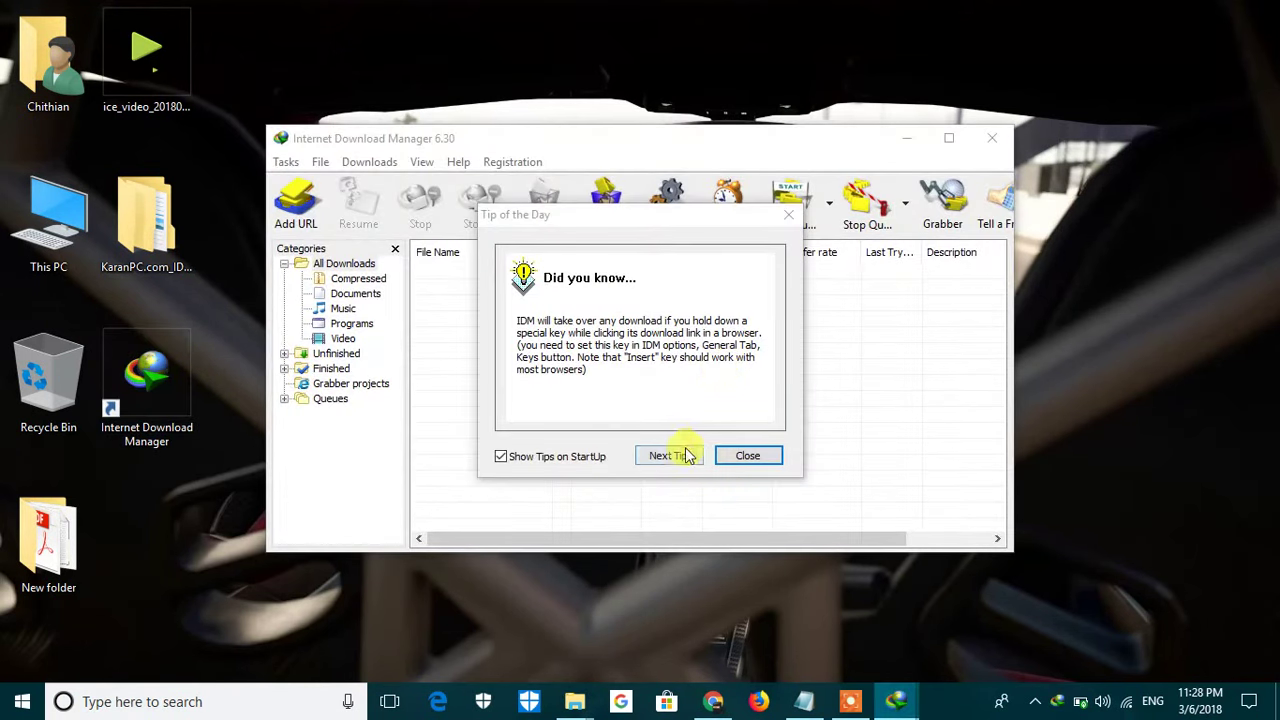
{"action": "left_click", "coordinate": [684, 456]}
{"action": "left_click", "coordinate": [684, 456]}
{"action": "left_click", "coordinate": [686, 456]}
{"action": "left_click", "coordinate": [686, 456]}
{"action": "left_click", "coordinate": [686, 456]}
{"action": "left_click", "coordinate": [688, 456]}
{"action": "left_click", "coordinate": [743, 456]}
Check the version and license details in About IDM, close them and minimize Internet Download Manager.
{"action": "left_click", "coordinate": [457, 163]}
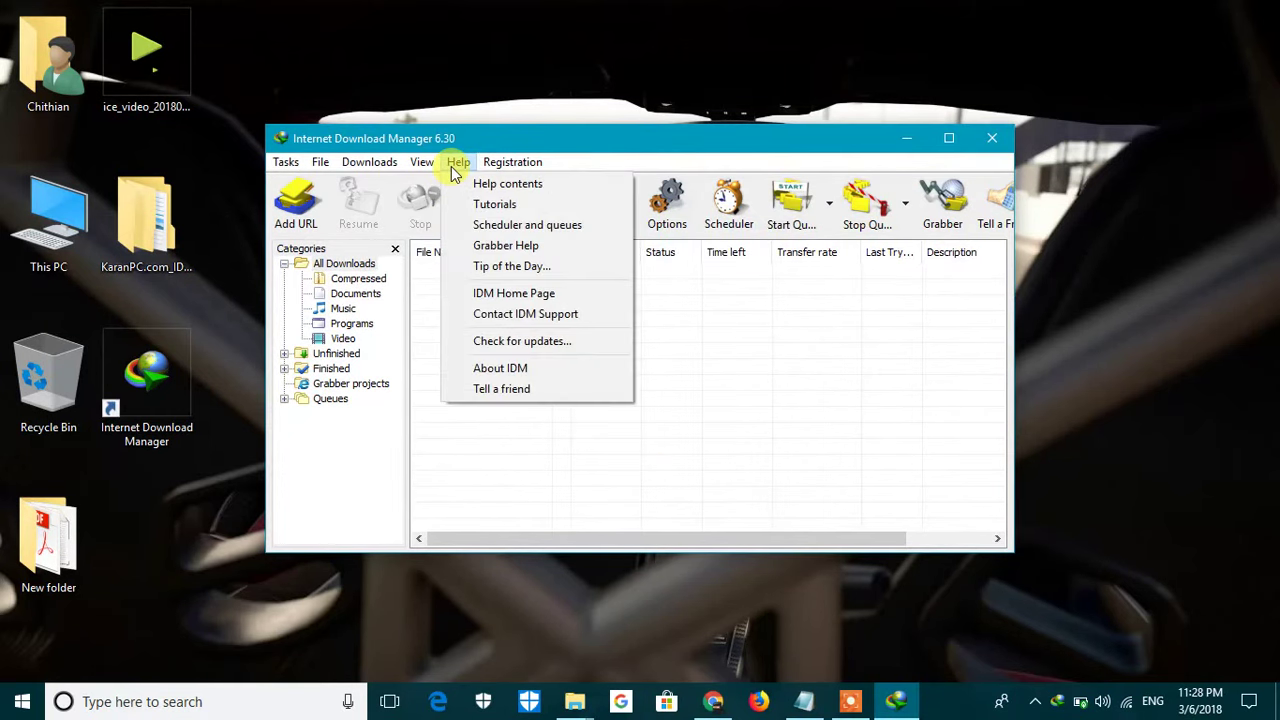
{"action": "left_click", "coordinate": [478, 370]}
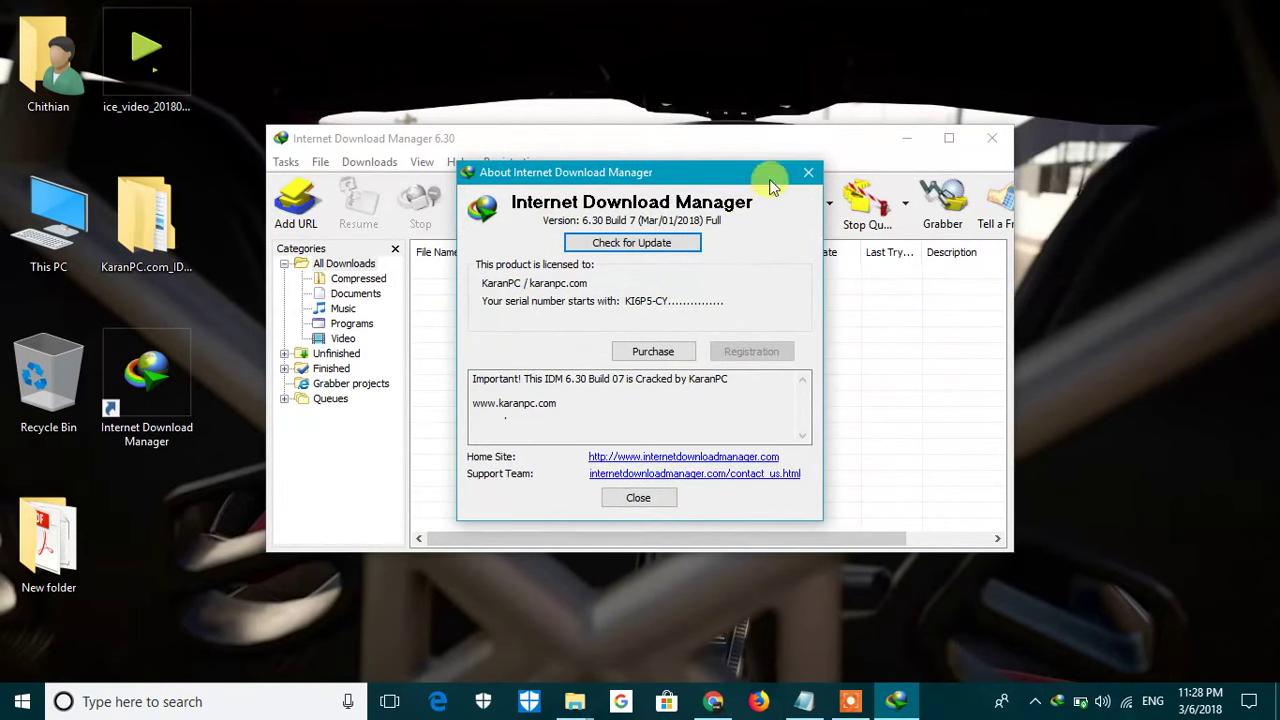
{"action": "left_click", "coordinate": [808, 172]}
{"action": "left_click", "coordinate": [910, 138]}
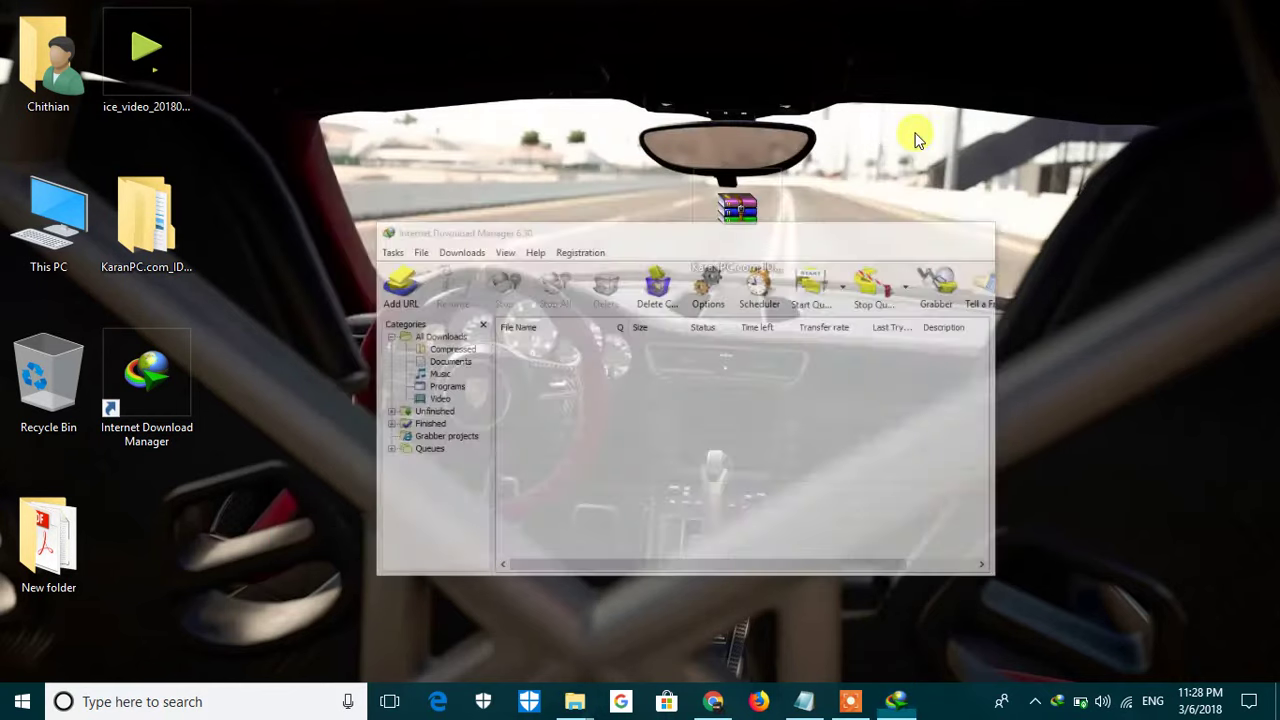
Switch to Chrome, reposition its window and open the Extensions page.
{"action": "mouse_move", "coordinate": [798, 706]}
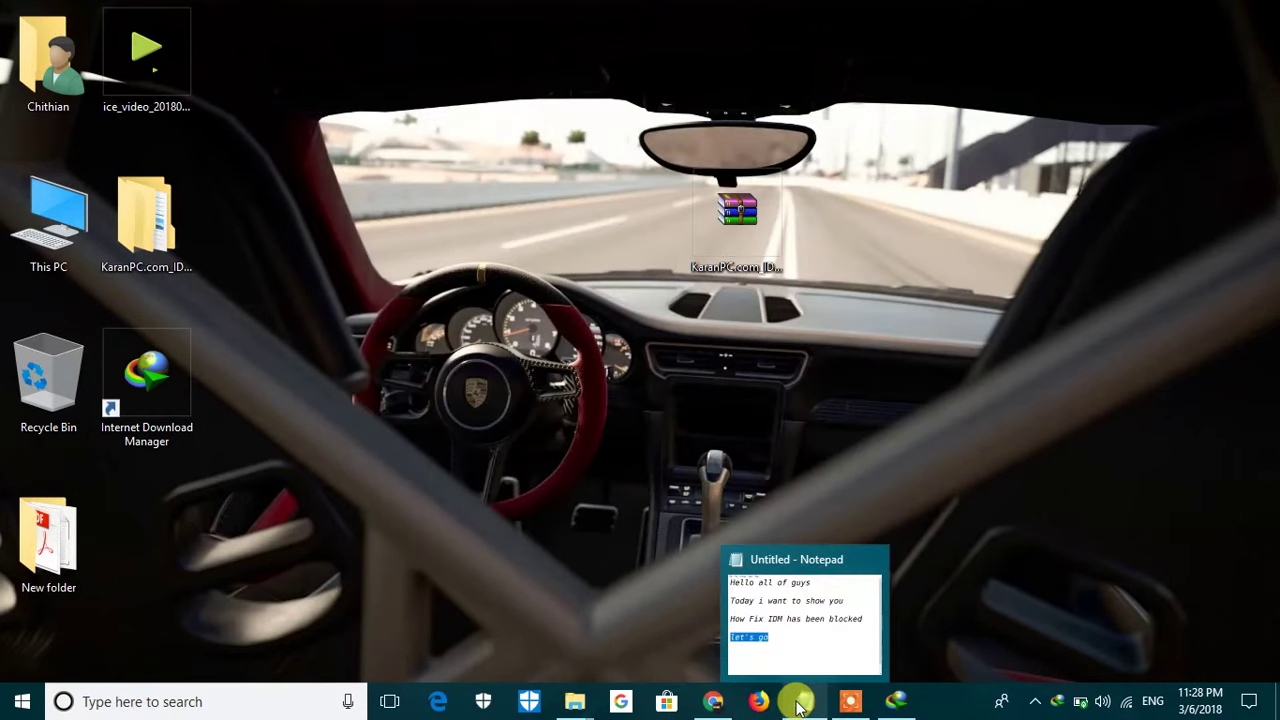
{"action": "left_click", "coordinate": [713, 700]}
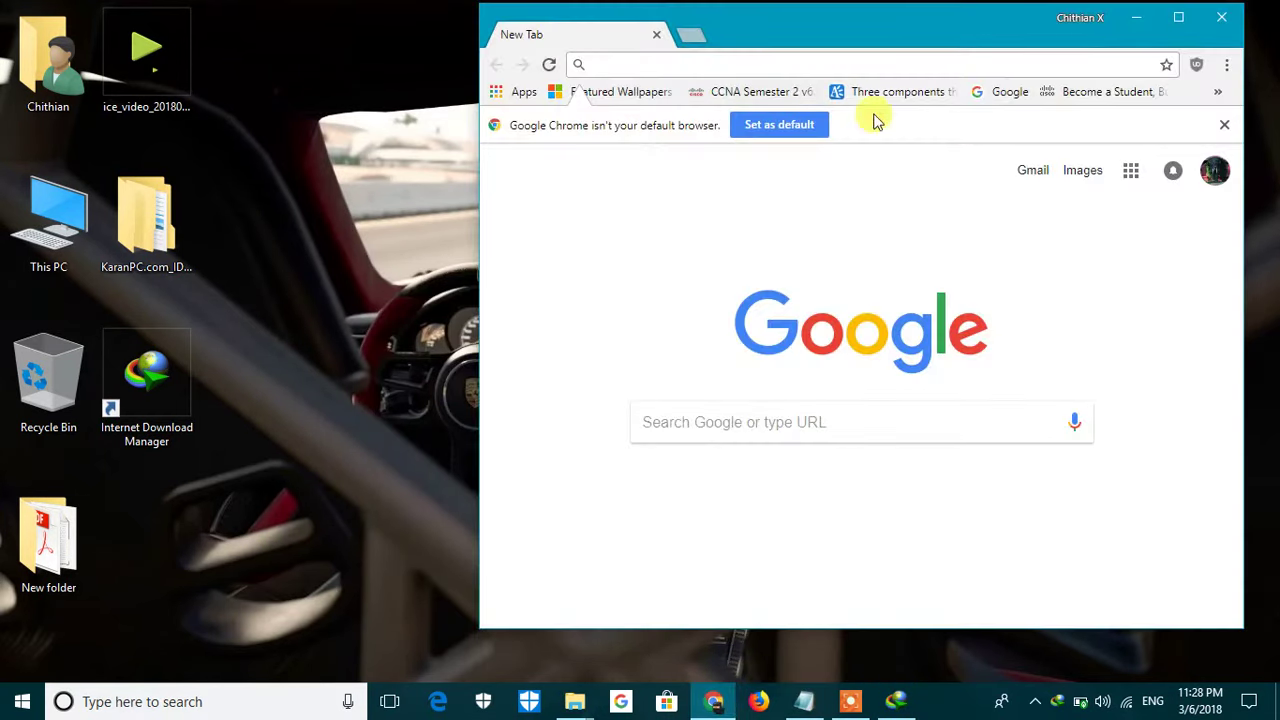
{"action": "left_click_drag", "start_coordinate": [843, 23], "coordinate": [740, 34]}
{"action": "left_click", "coordinate": [1120, 80]}
{"action": "mouse_move", "coordinate": [940, 358]}
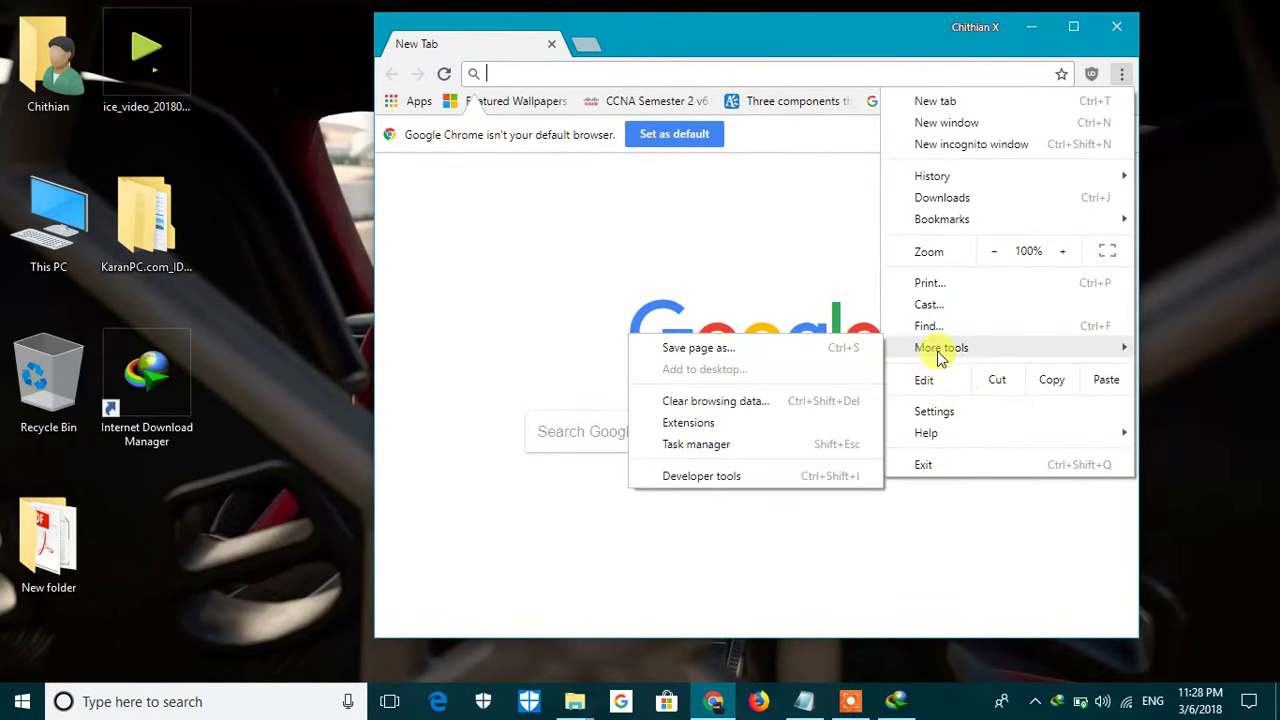
{"action": "key", "text": "Escape"}
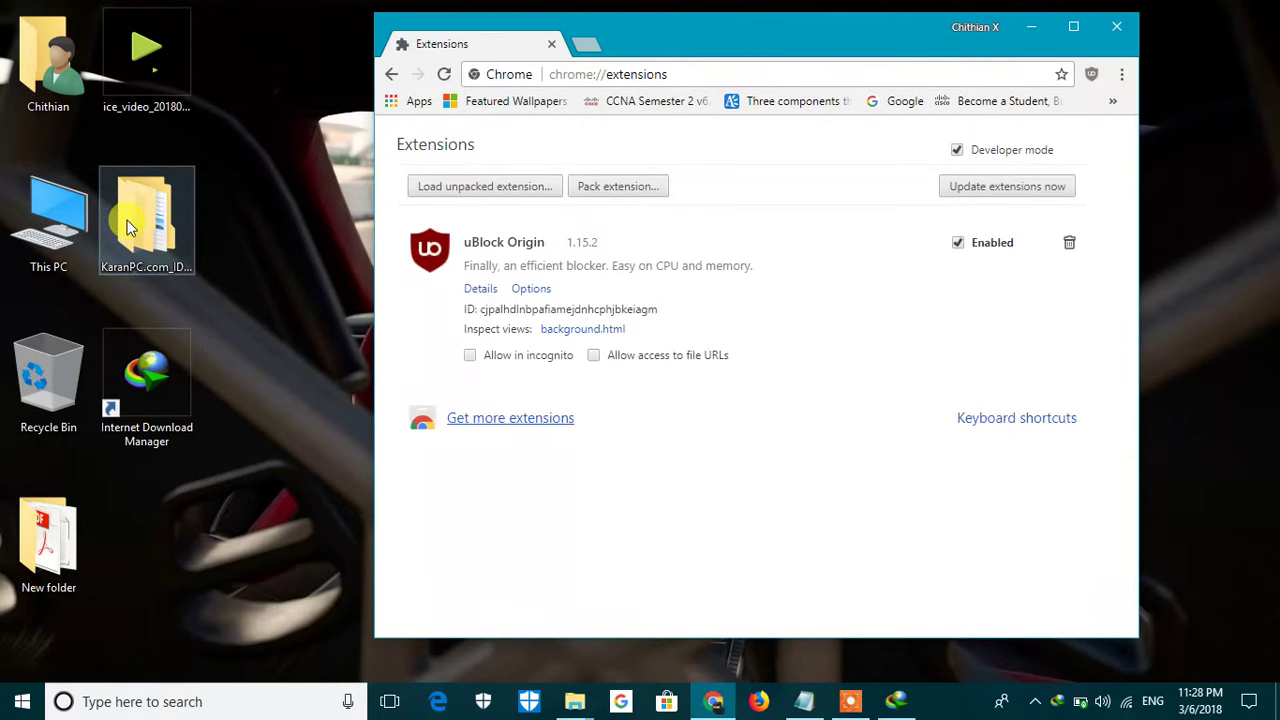
Open the KaranPC.com_IDM.6.30.Build.7 folder from the desktop and place its window beside the Chrome extensions page.
{"action": "left_click", "coordinate": [127, 228]}
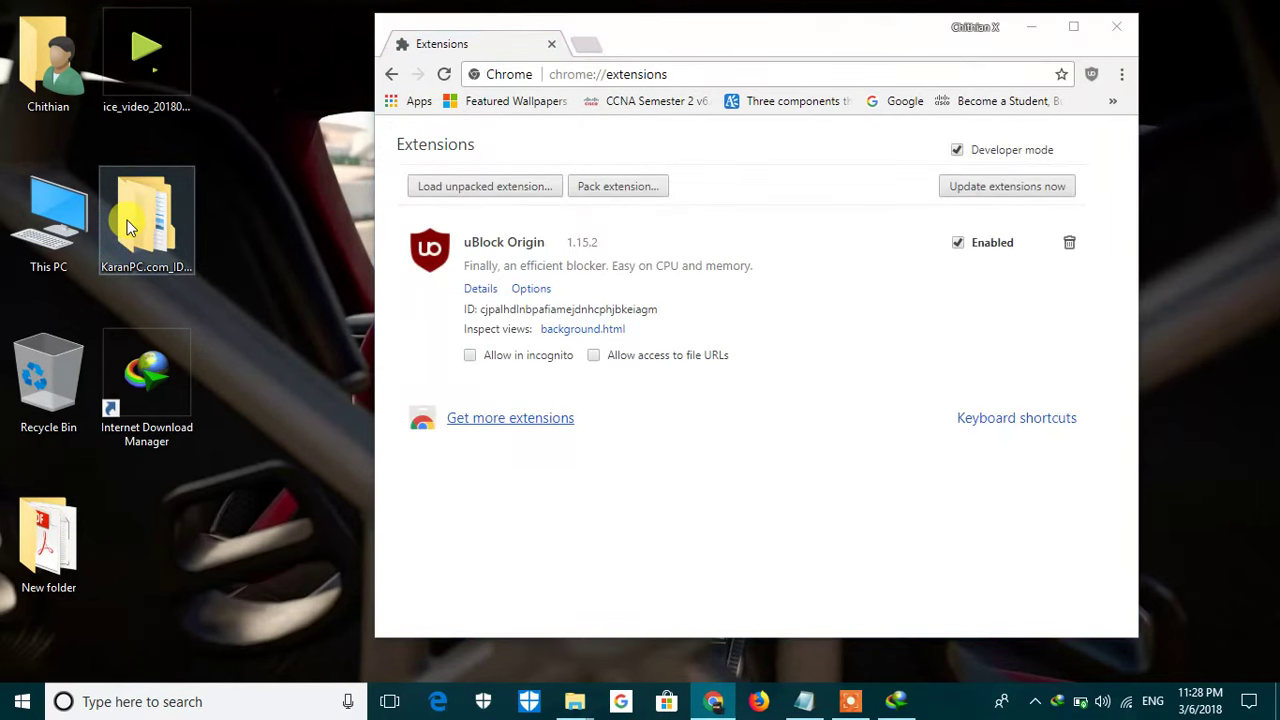
{"action": "double_click", "coordinate": [127, 228]}
{"action": "left_click", "coordinate": [1211, 10]}
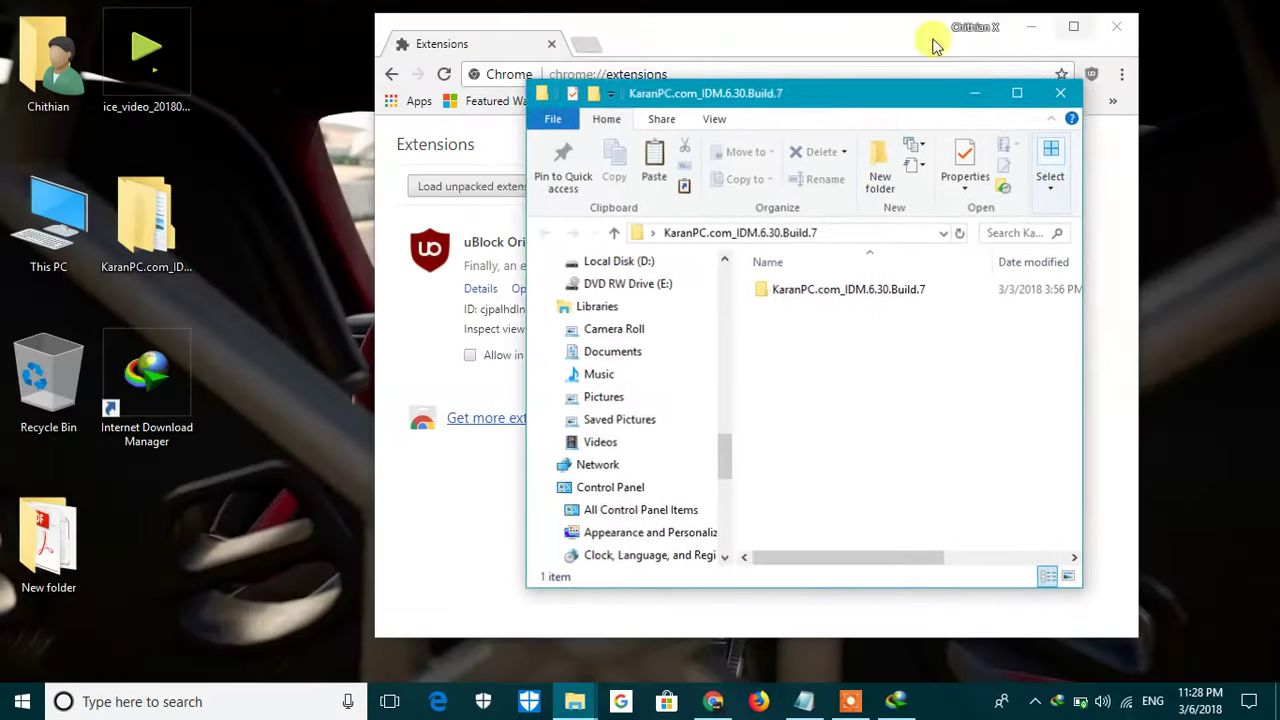
{"action": "left_click_drag", "start_coordinate": [812, 97], "coordinate": [256, 258]}
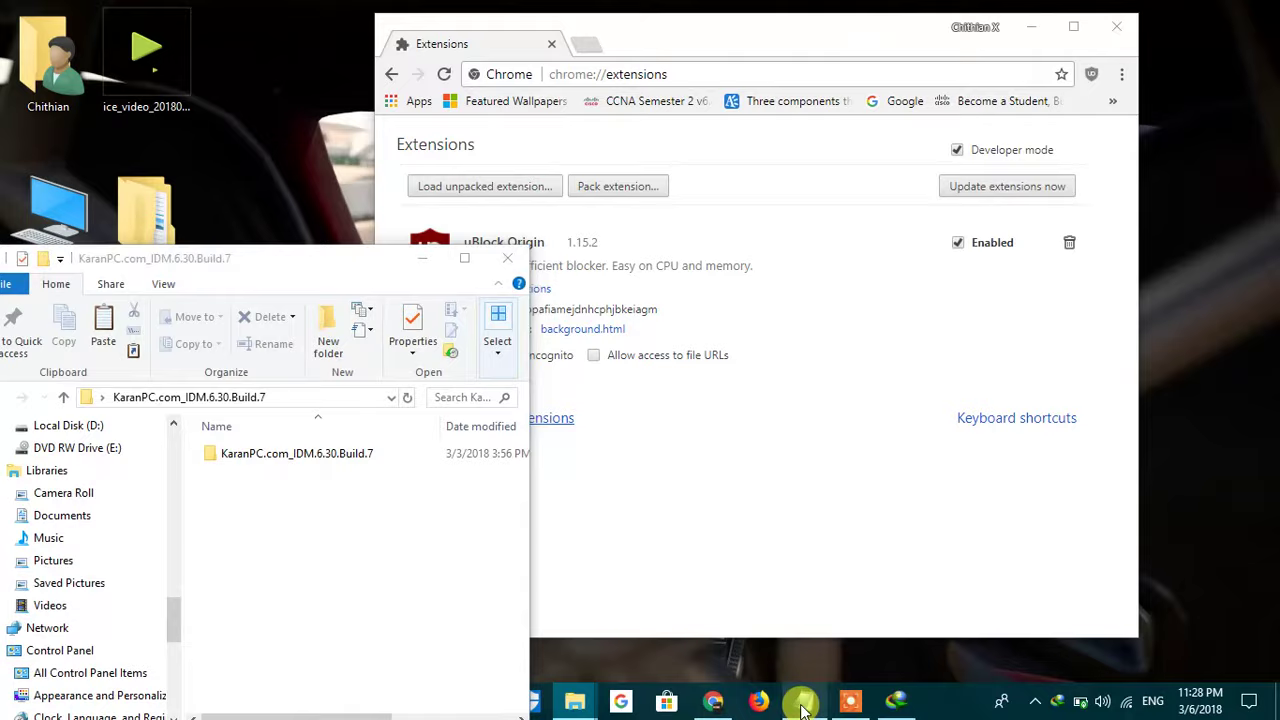
Add the line "add to Extensions to download other software" below "let's go" in the Notepad note, then minimize Notepad.
{"action": "left_click", "coordinate": [804, 700]}
{"action": "left_click_drag", "start_coordinate": [606, 58], "coordinate": [941, 135]}
{"action": "left_click", "coordinate": [808, 478]}
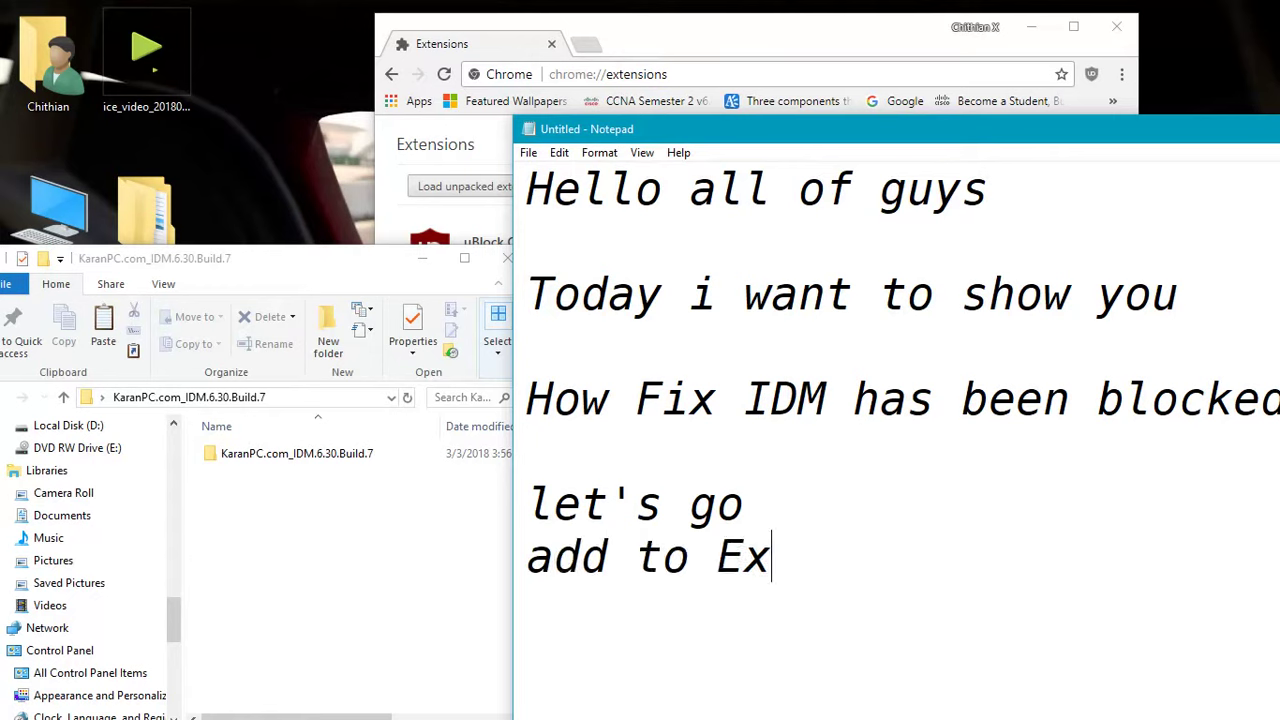
{"action": "type", "text": "en"}
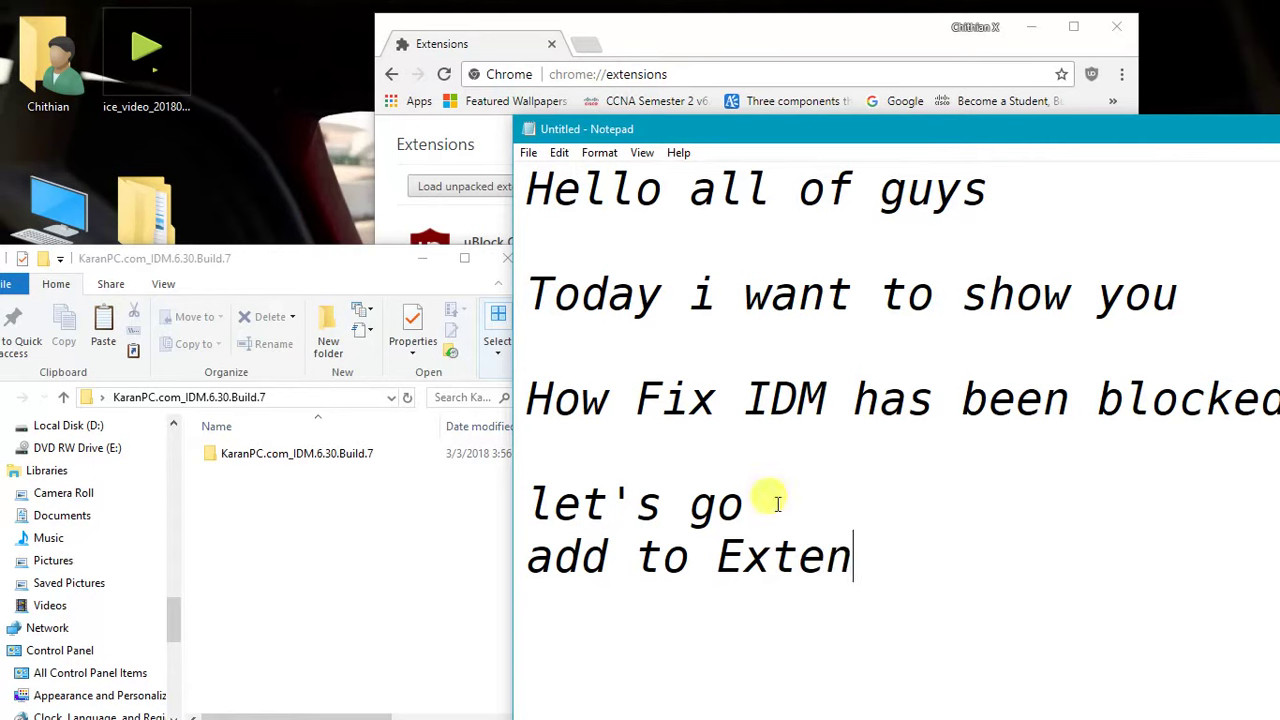
{"action": "type", "text": "sions to downloa"}
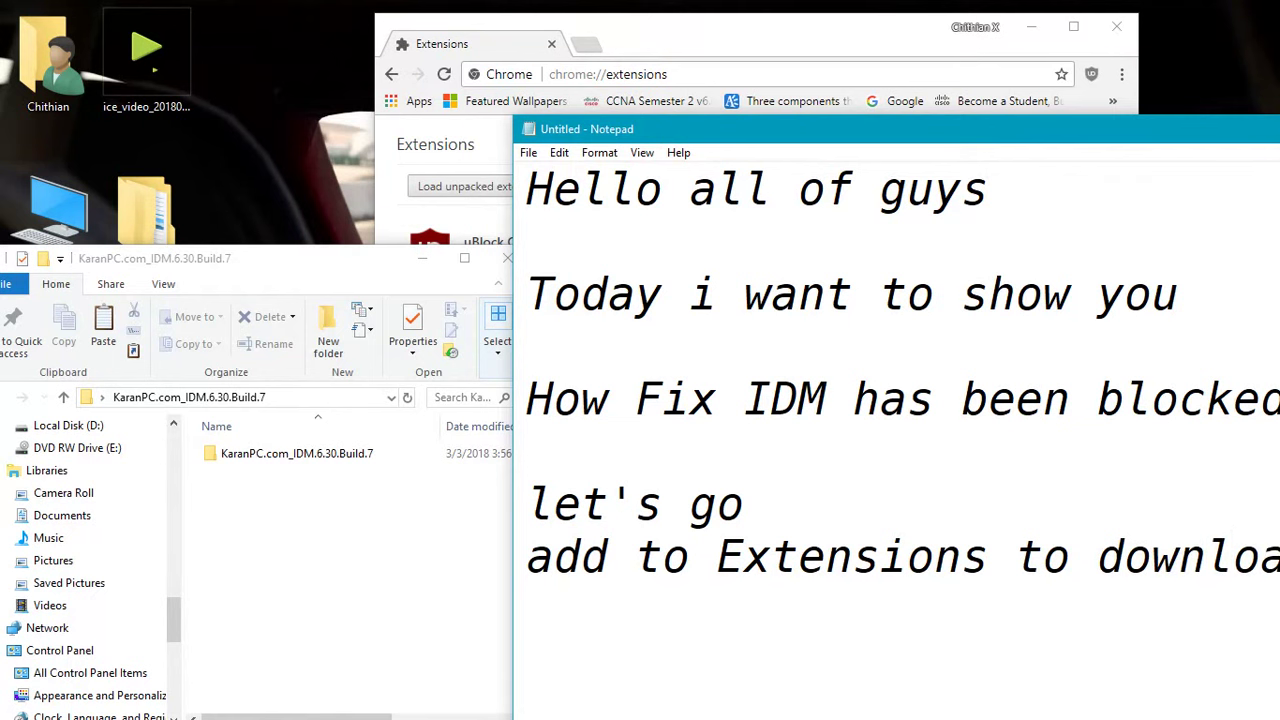
{"action": "left_click_drag", "start_coordinate": [890, 128], "coordinate": [749, 106]}
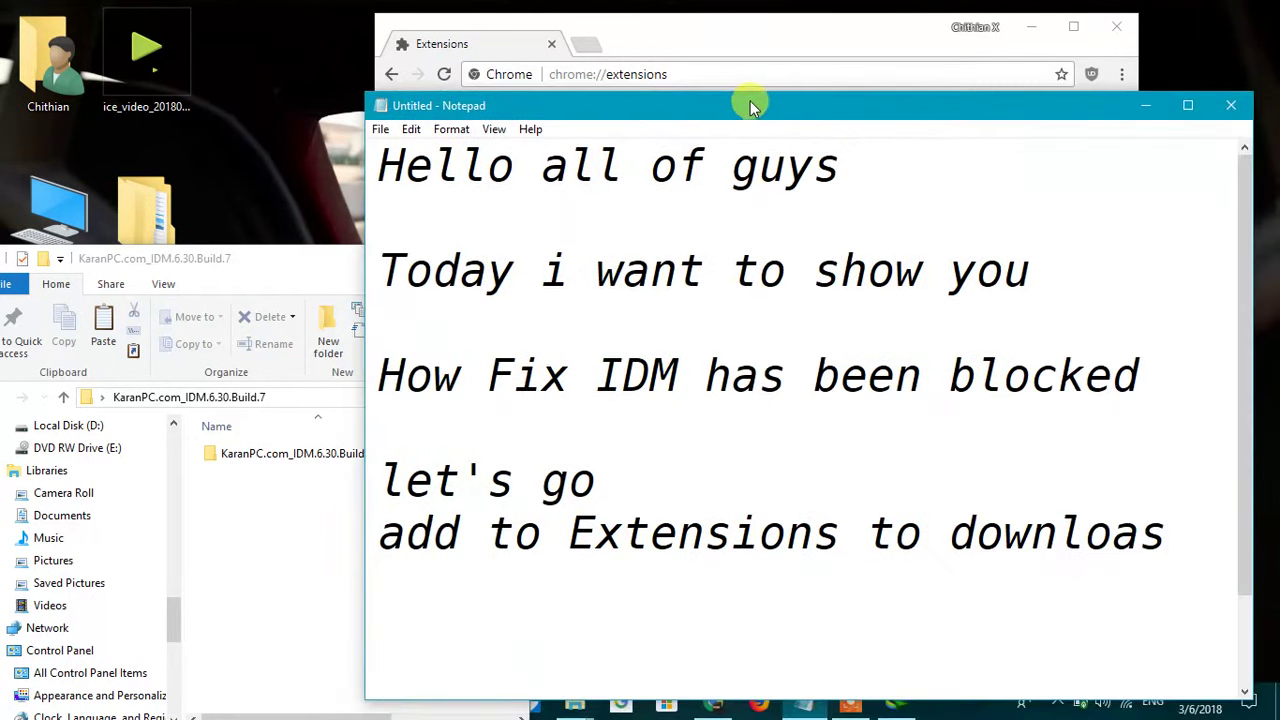
{"action": "type", "text": "d"}
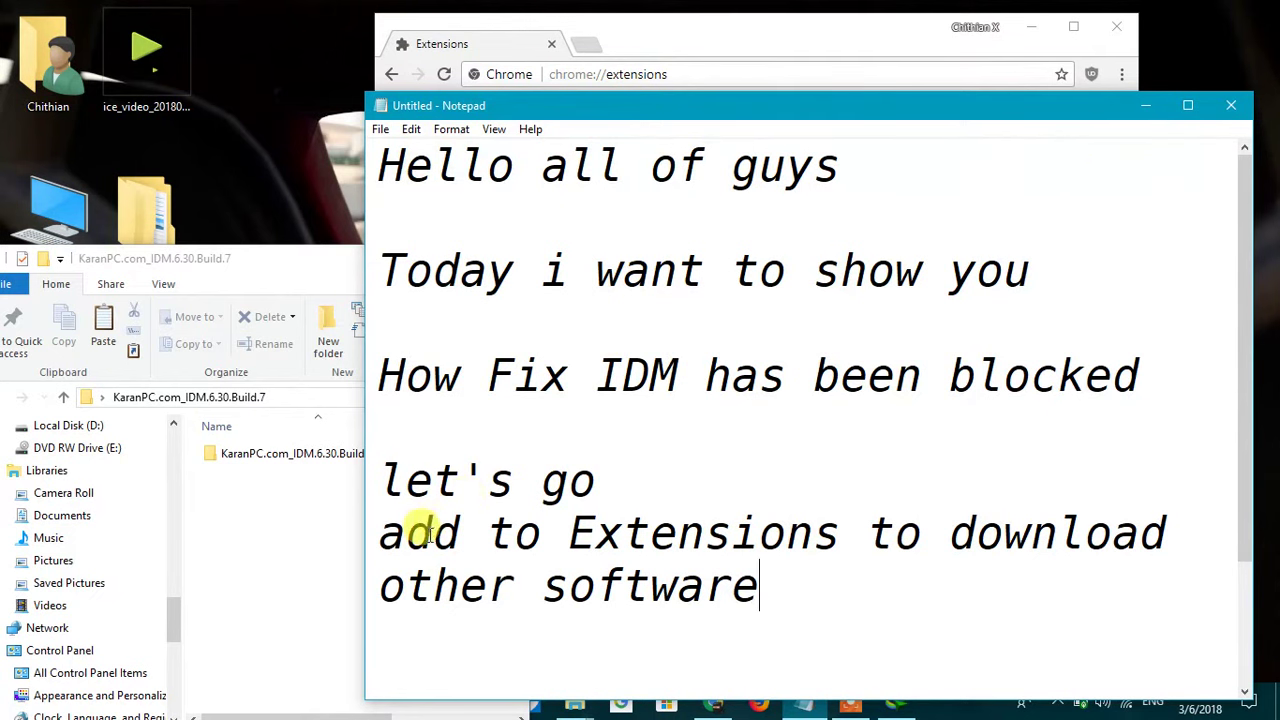
{"action": "left_click", "coordinate": [1145, 106]}
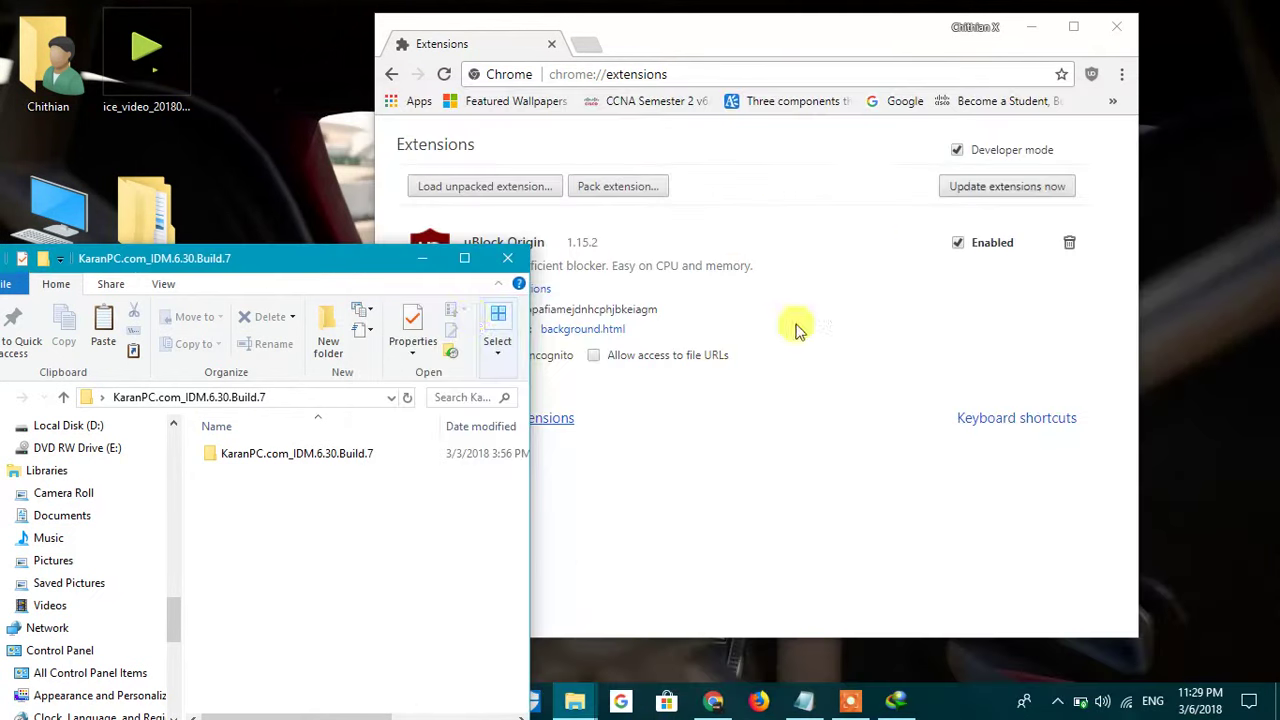
Open the Internet Download Manager installation folder through the Paste Crack Here shortcut in the inner KaranPC folder's Crack folder.
{"action": "double_click", "coordinate": [304, 458]}
{"action": "left_click_drag", "start_coordinate": [343, 260], "coordinate": [310, 179]}
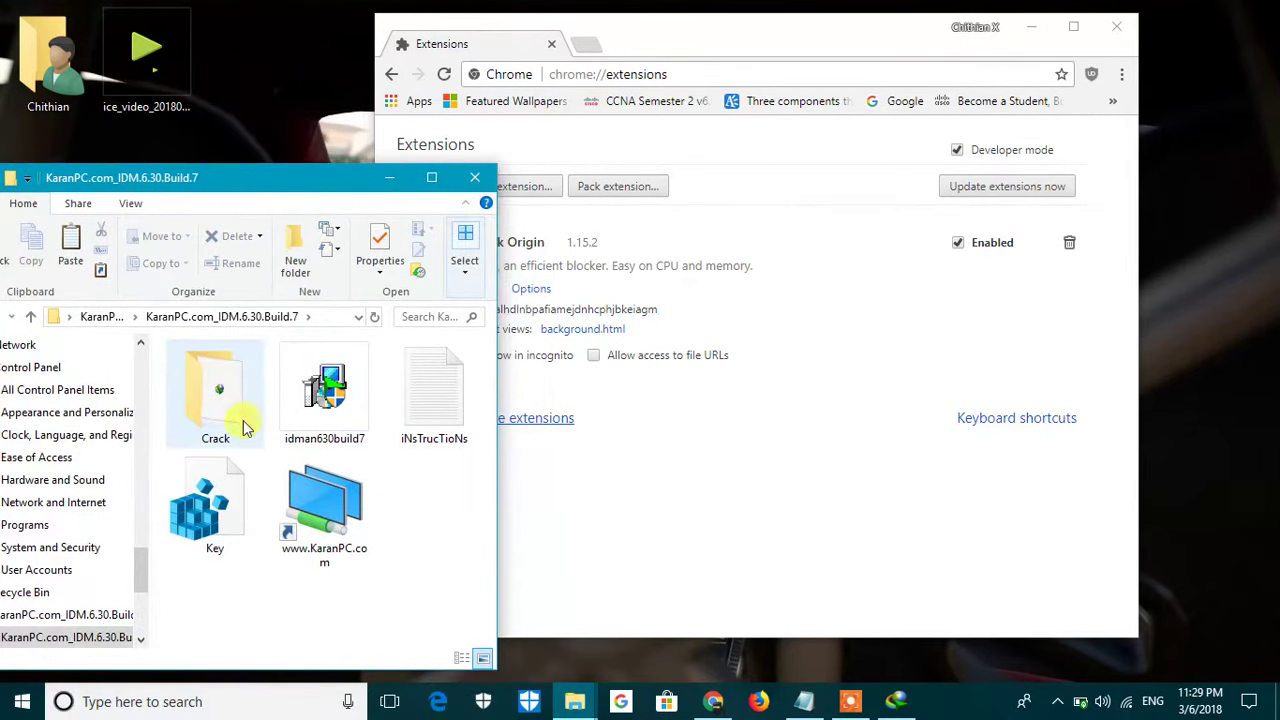
{"action": "double_click", "coordinate": [227, 409]}
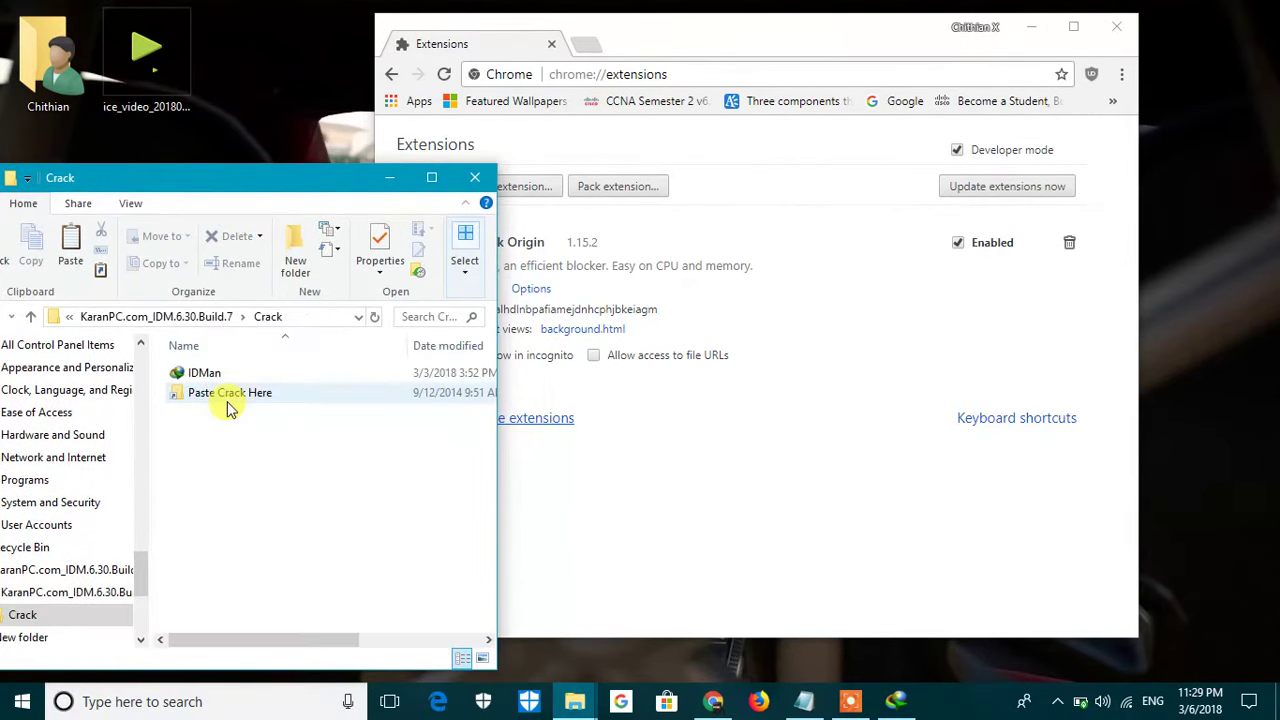
{"action": "left_click", "coordinate": [222, 395]}
{"action": "double_click", "coordinate": [222, 395]}
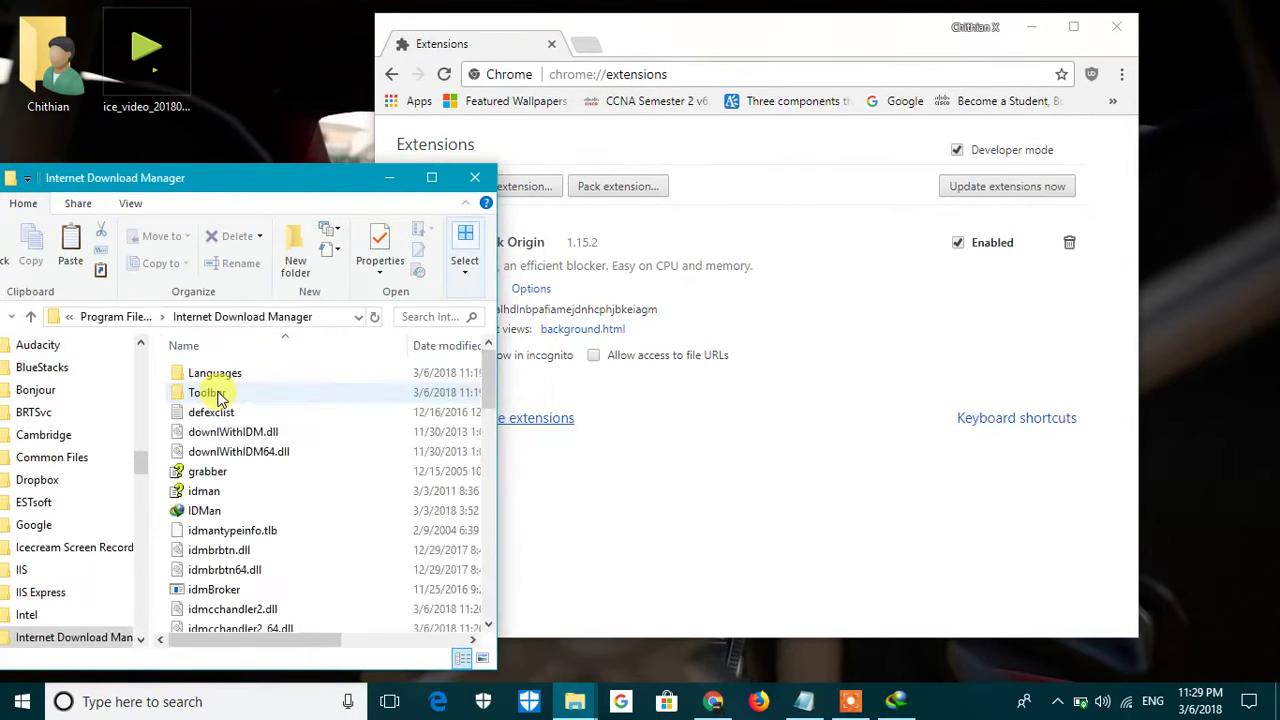
Install IDMGCExt.crx from the Internet Download Manager folder on Chrome's Extensions page, approving the IDM Integration Module extension.
{"action": "left_click_drag", "start_coordinate": [285, 184], "coordinate": [324, 52]}
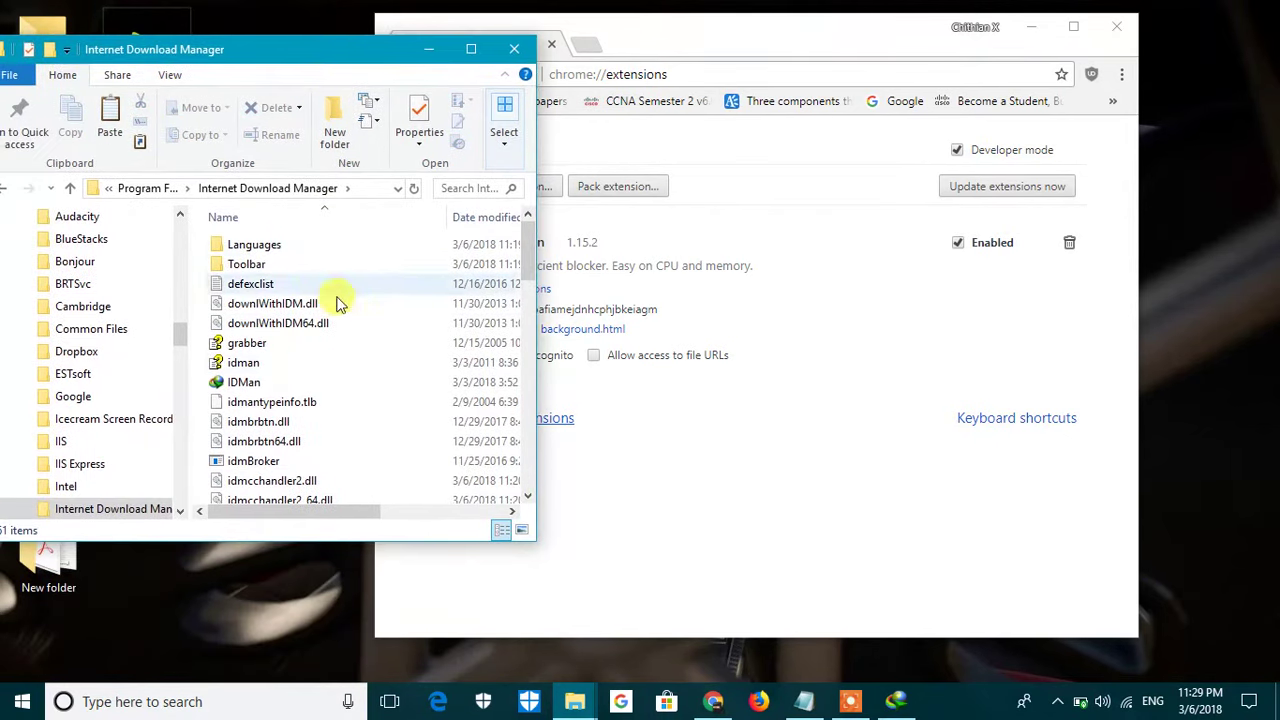
{"action": "left_click_drag", "start_coordinate": [529, 268], "coordinate": [541, 322]}
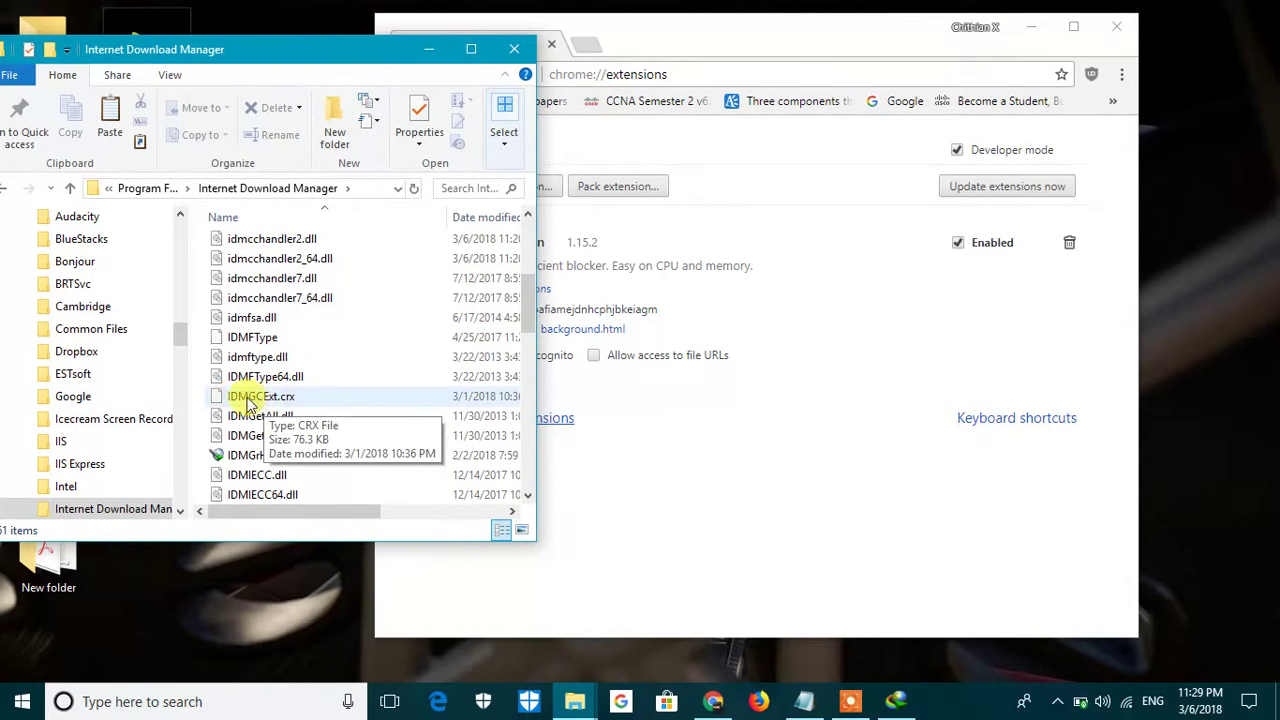
{"action": "left_click_drag", "start_coordinate": [260, 397], "coordinate": [768, 440]}
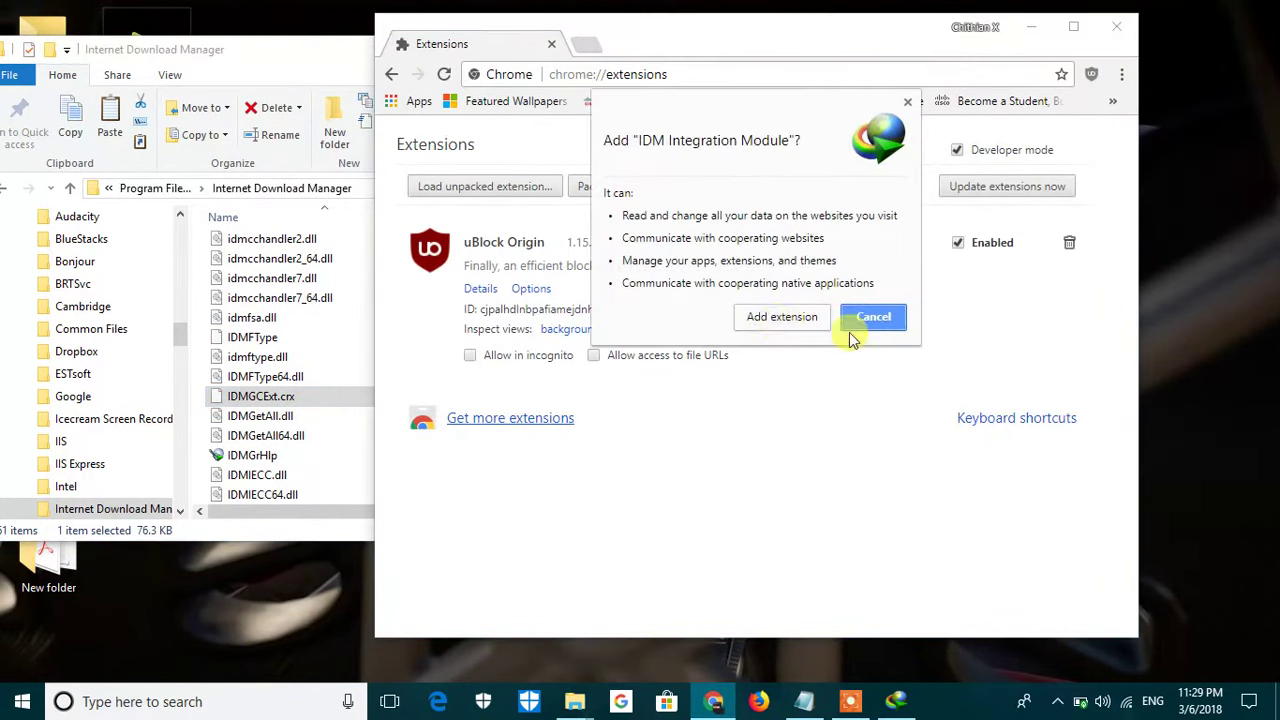
{"action": "left_click", "coordinate": [762, 320]}
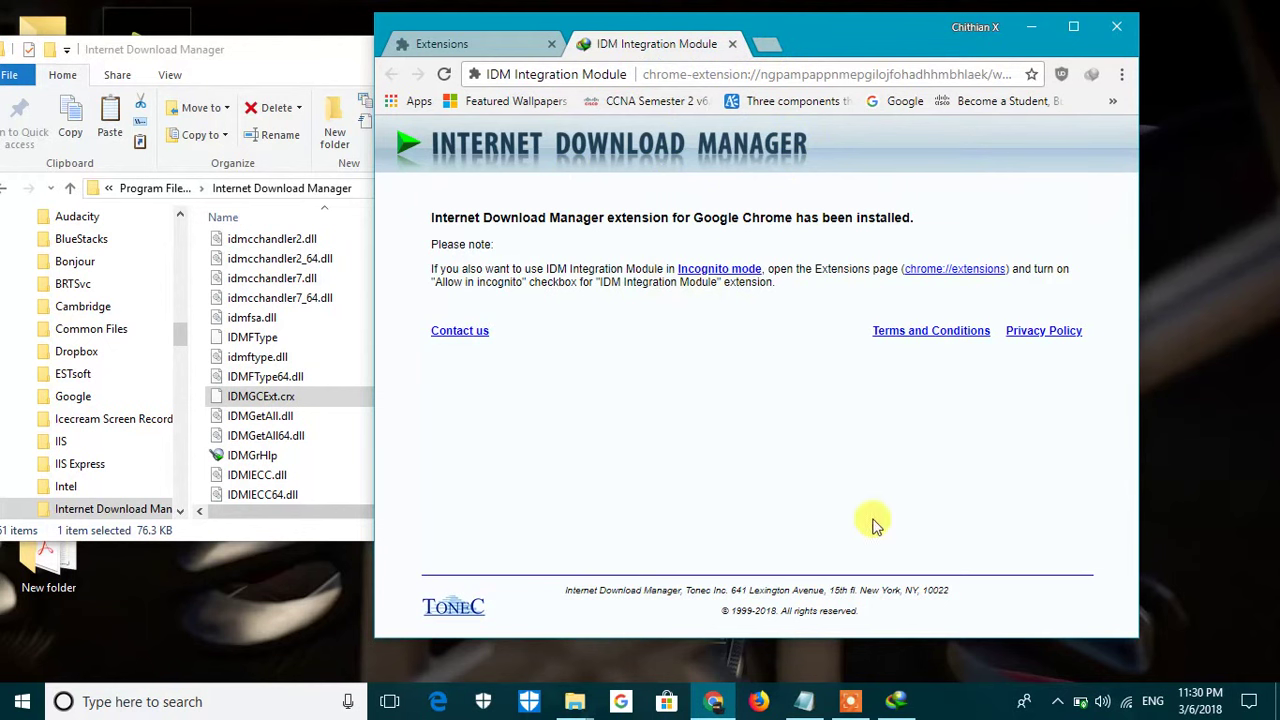
Switch to Notepad and add a closing line reading "Thank you very much!!!" to the note.
{"action": "left_click", "coordinate": [806, 701]}
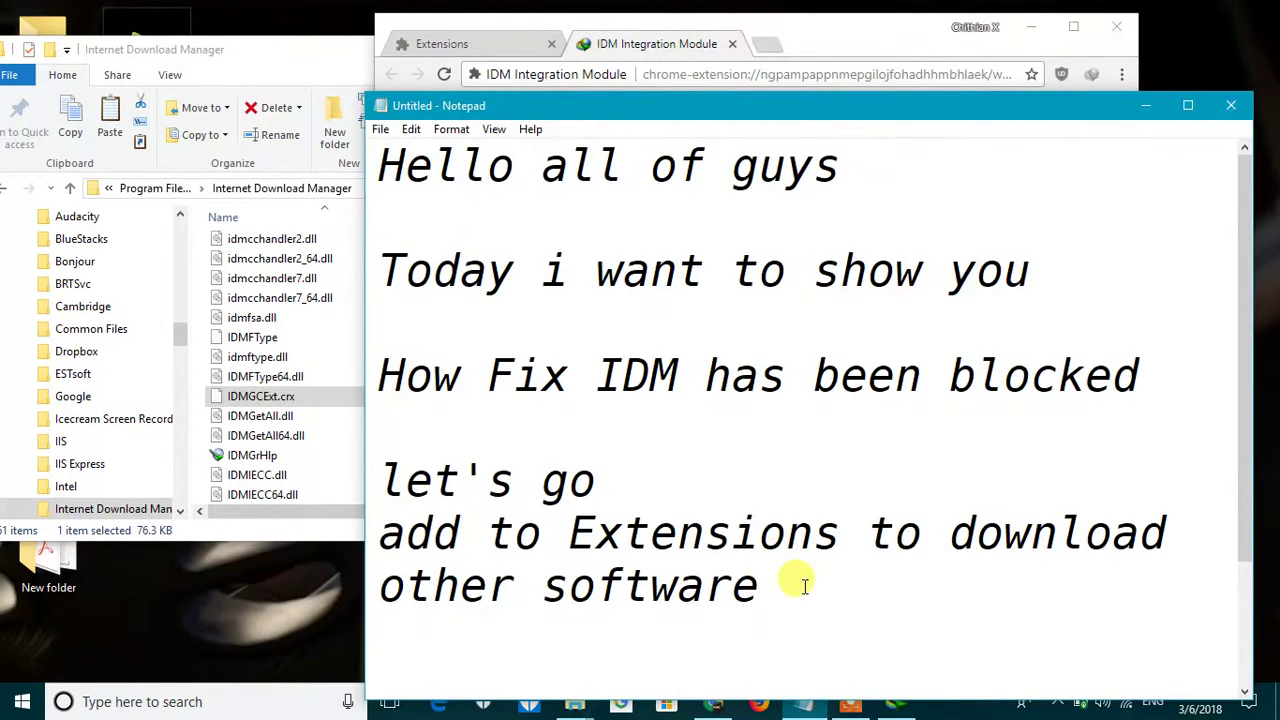
{"action": "key", "text": "Return"}
{"action": "type", "text": "Than"}
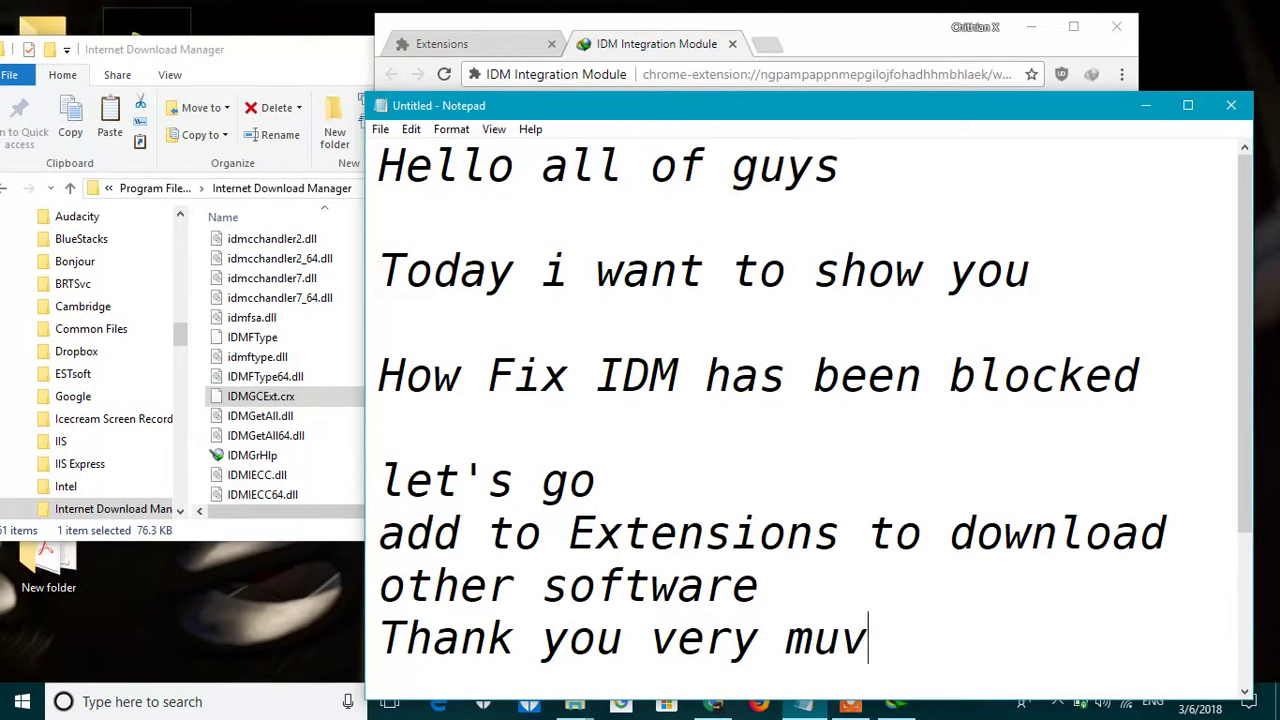
{"action": "type", "text": "k you very much"}
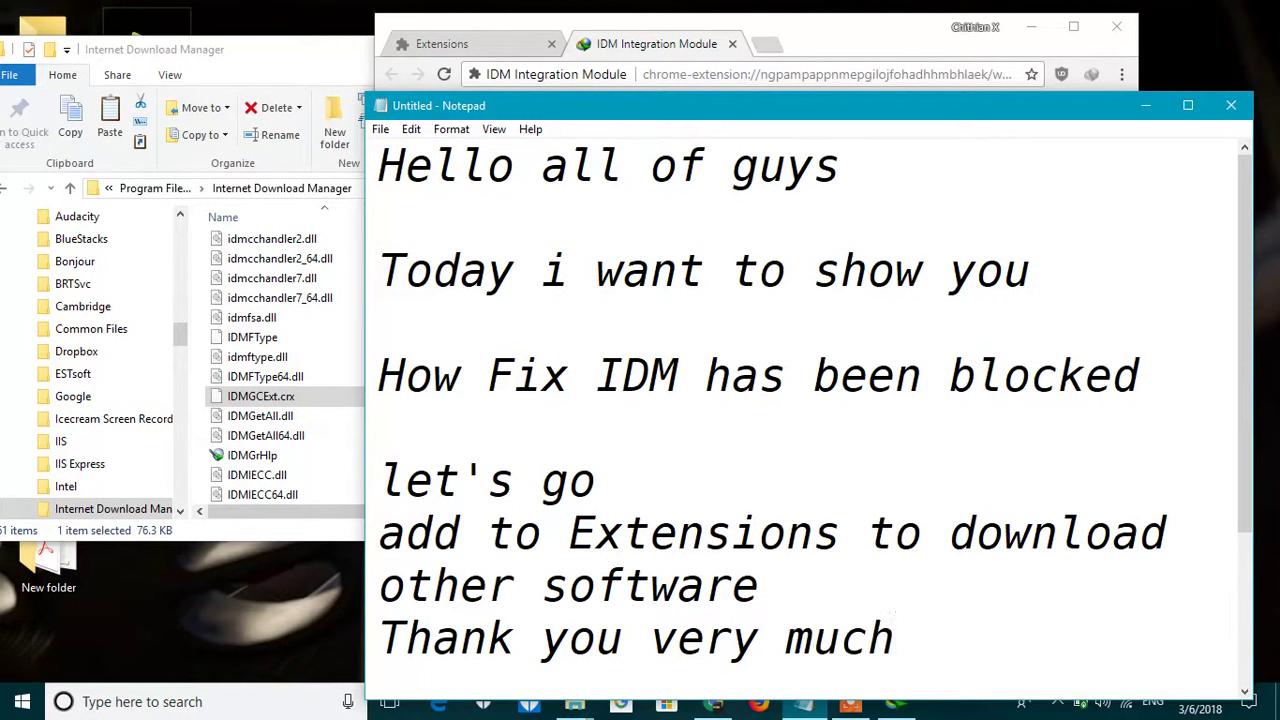
{"action": "type", "text": "!!!"}
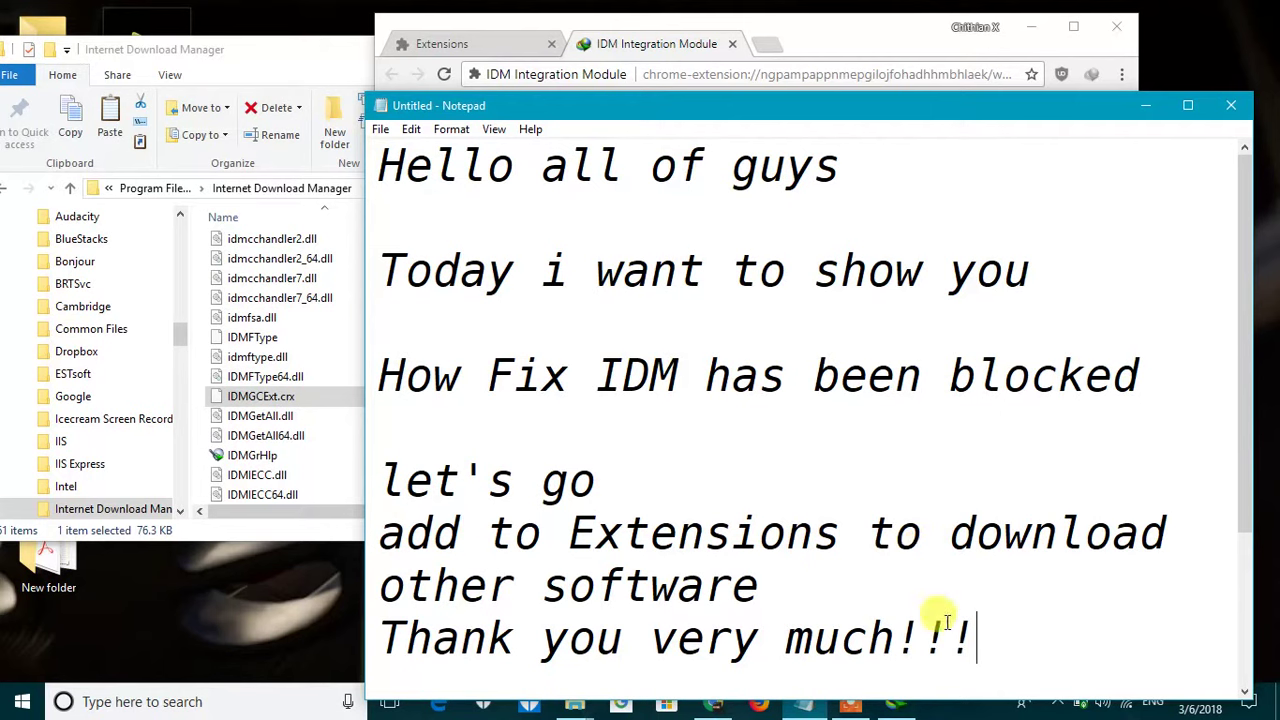